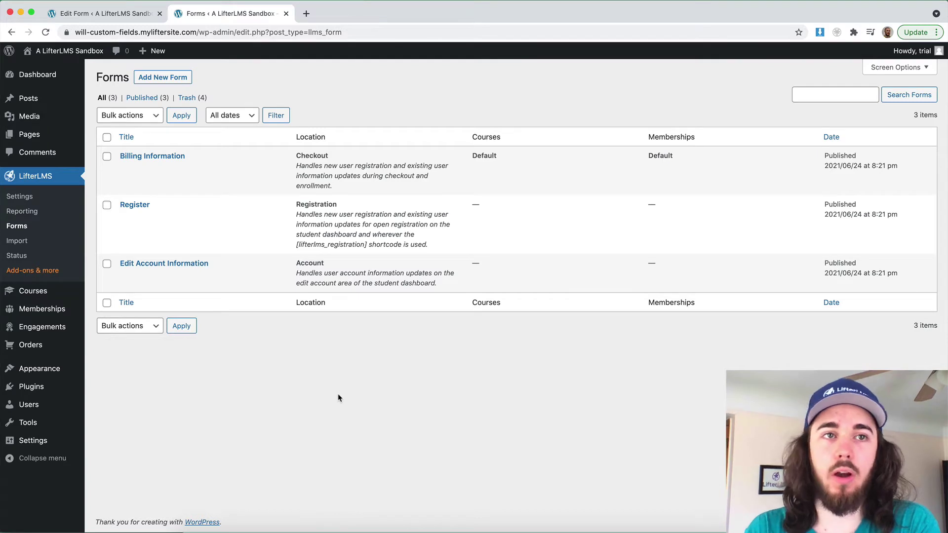
# View the installed plugins, go back to LifterLMS Forms, and open Courses in a new tab
pyautogui.click(46, 387)
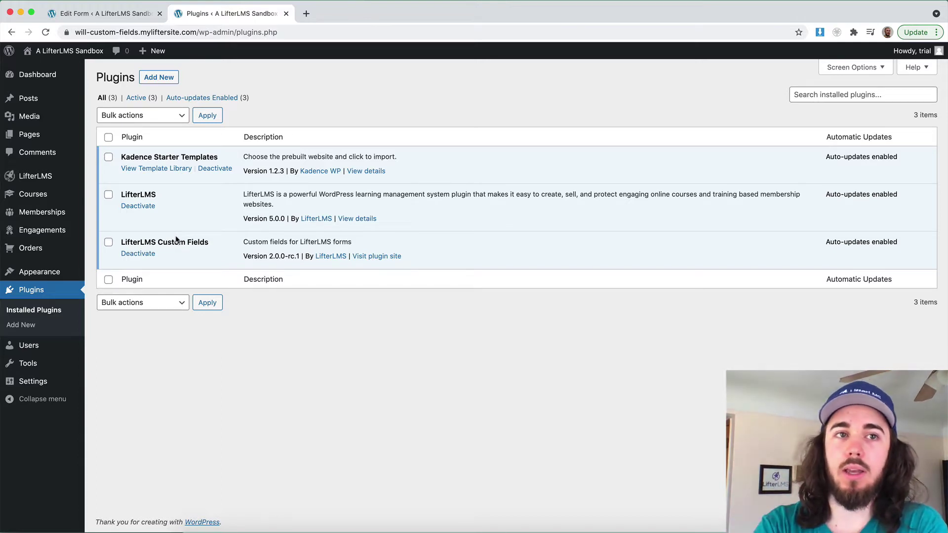
pyautogui.moveTo(35, 179)
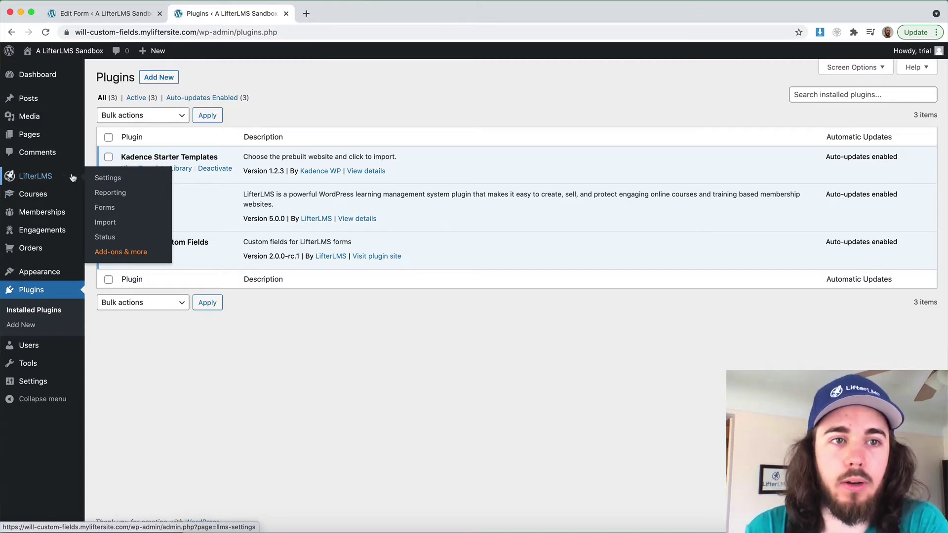
pyautogui.click(102, 208)
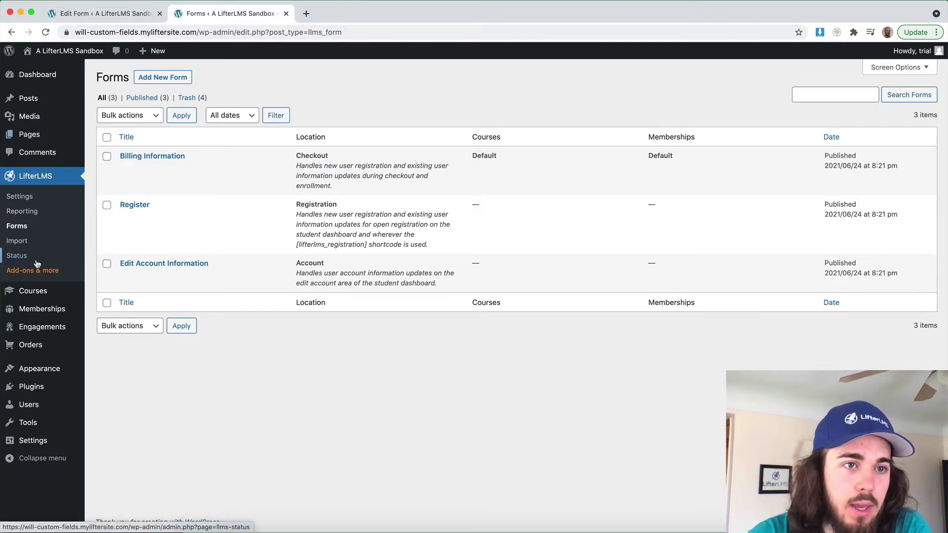
pyautogui.rightClick(35, 295)
pyautogui.click(54, 298)
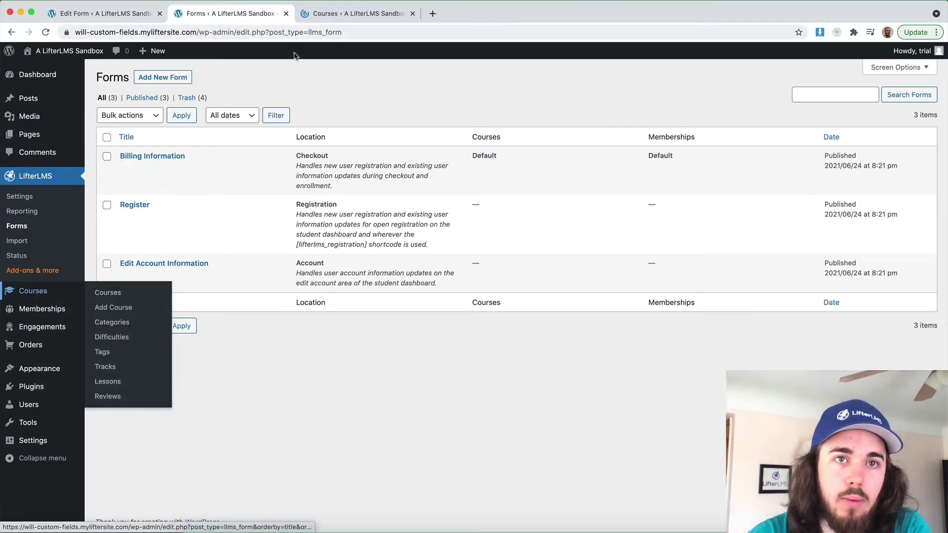
# Open the LifterLMS Quickstart Course and preview it in a new tab
pyautogui.click(314, 14)
pyautogui.click(137, 167)
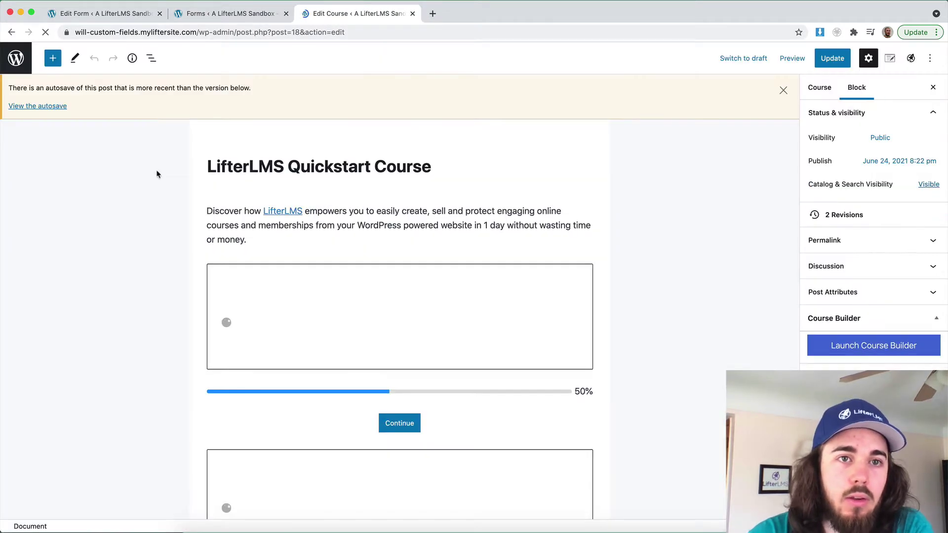
pyautogui.click(792, 58)
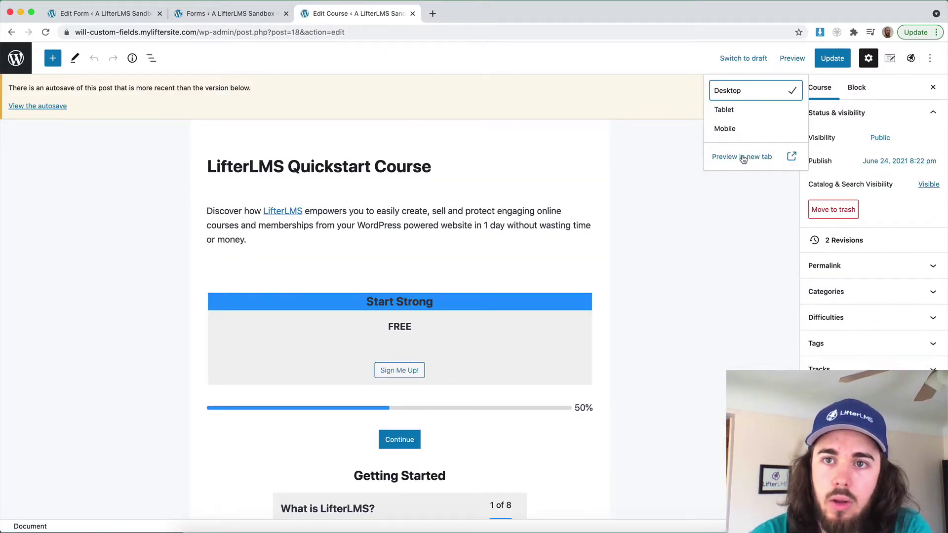
pyautogui.click(740, 155)
# Sign up for the free course to view the Billing Information checkout form, then return to Forms
pyautogui.scroll(-3, 384, 231)
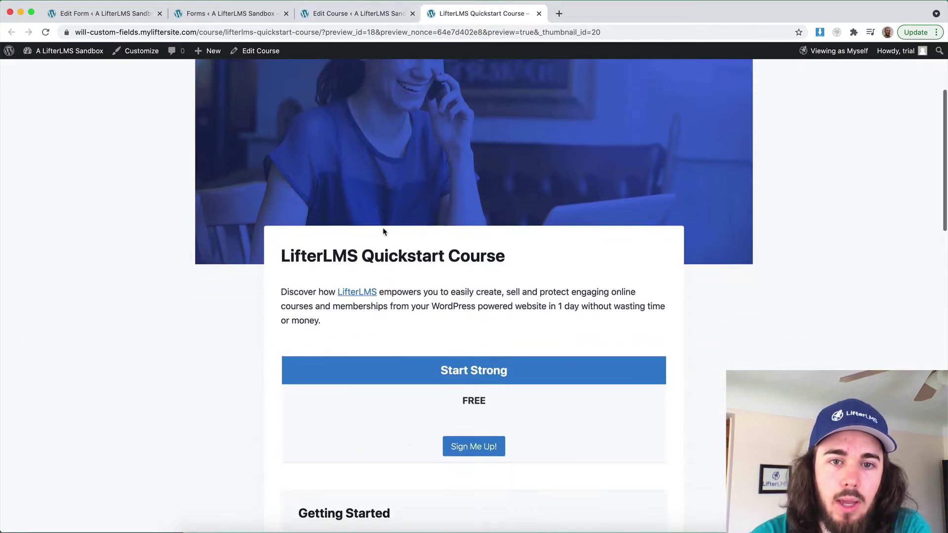
pyautogui.click(472, 448)
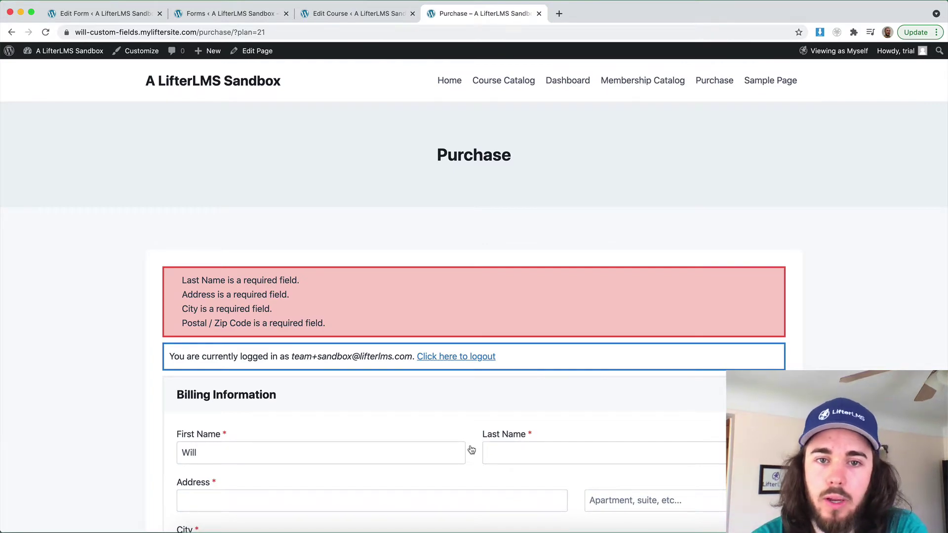
pyautogui.scroll(-5, 452, 387)
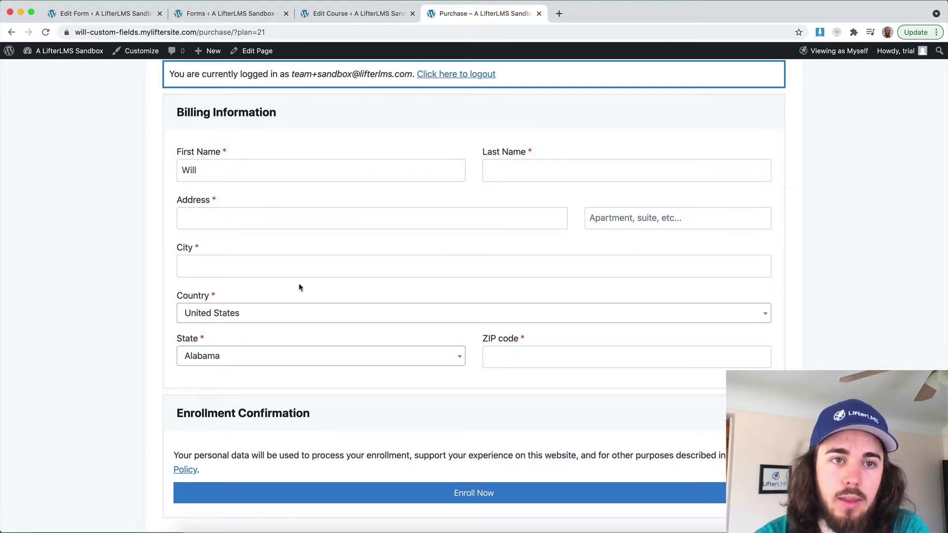
pyautogui.click(208, 15)
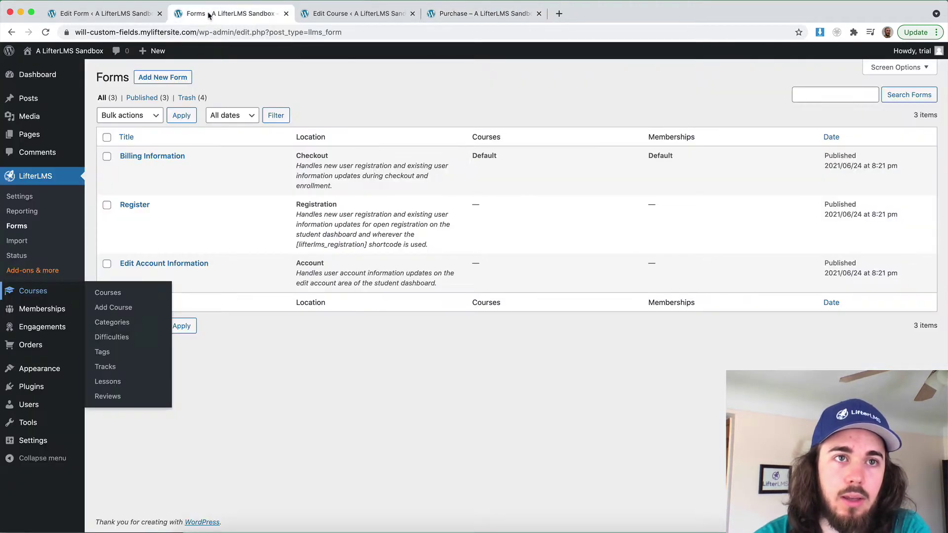
# Close the Edit Form tab and view the student dashboard's Edit Account form on the front end
pyautogui.click(160, 14)
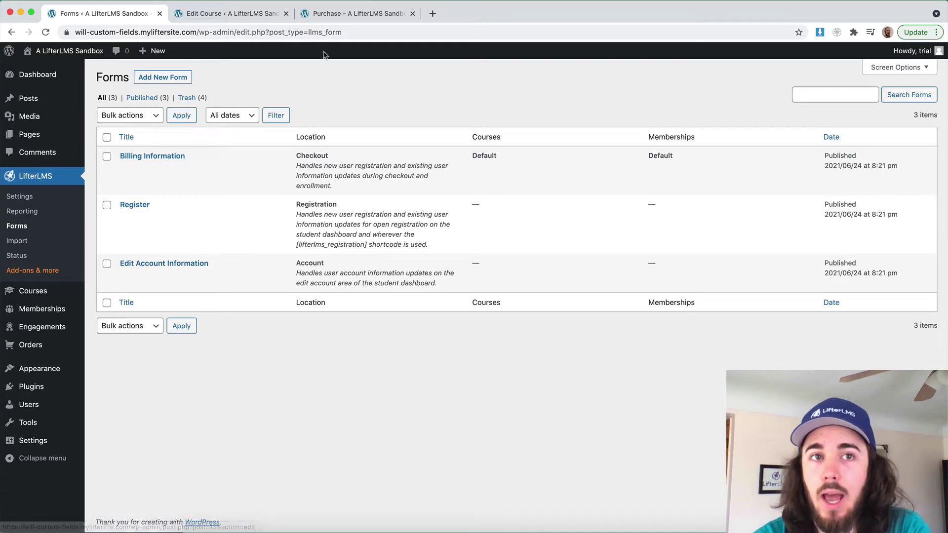
pyautogui.click(330, 15)
pyautogui.scroll(5, 437, 147)
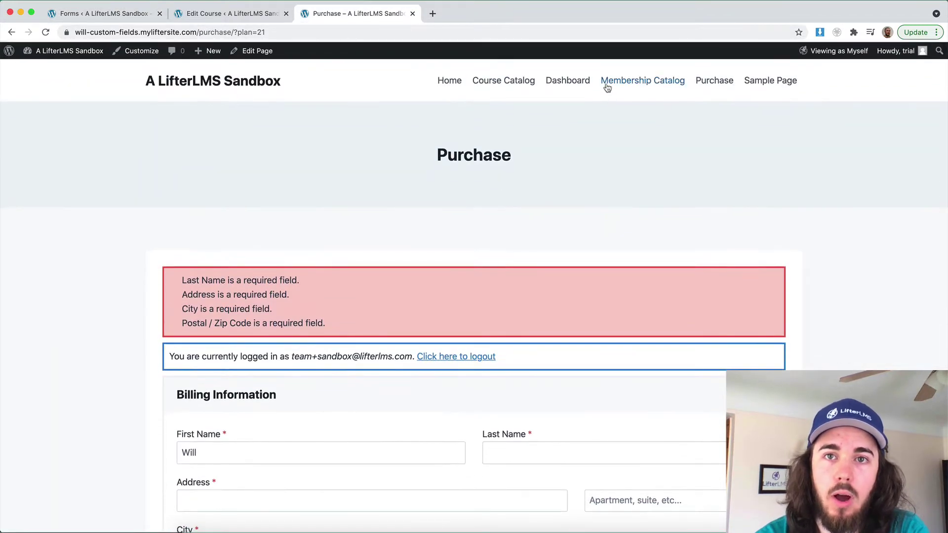
pyautogui.click(567, 83)
pyautogui.scroll(-1, 575, 207)
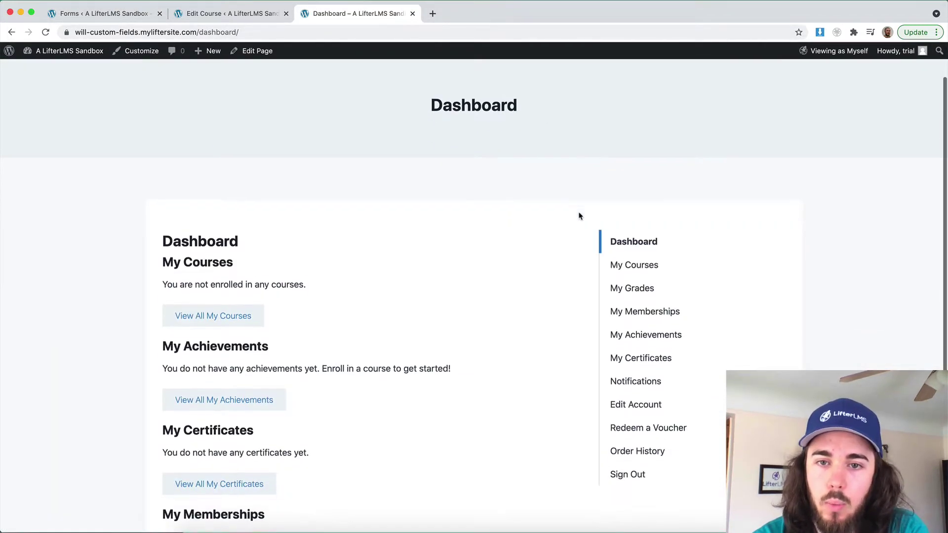
pyautogui.click(618, 404)
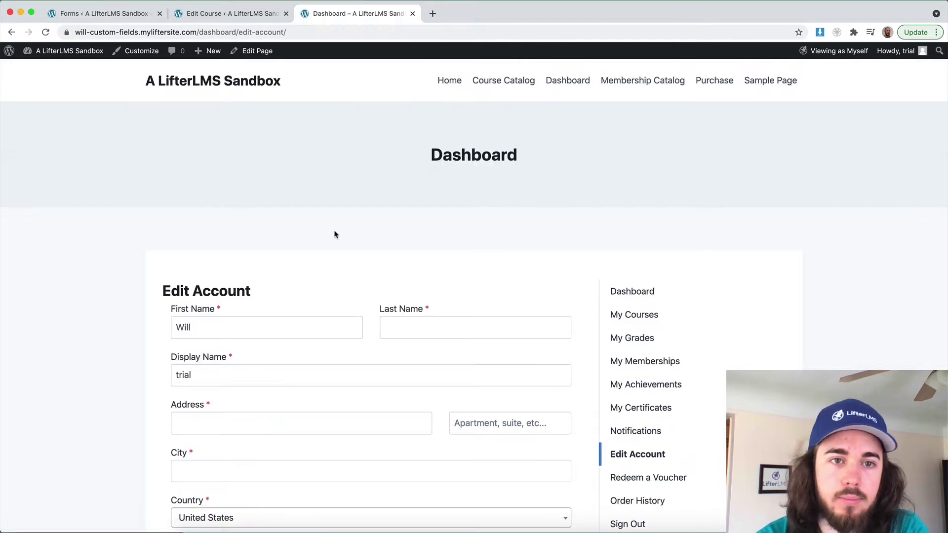
pyautogui.scroll(-4, 334, 234)
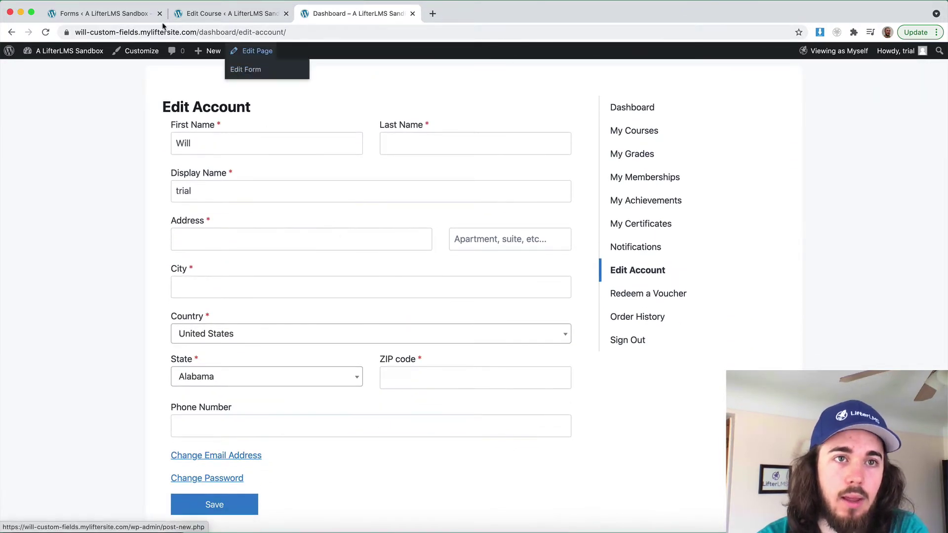
pyautogui.click(131, 17)
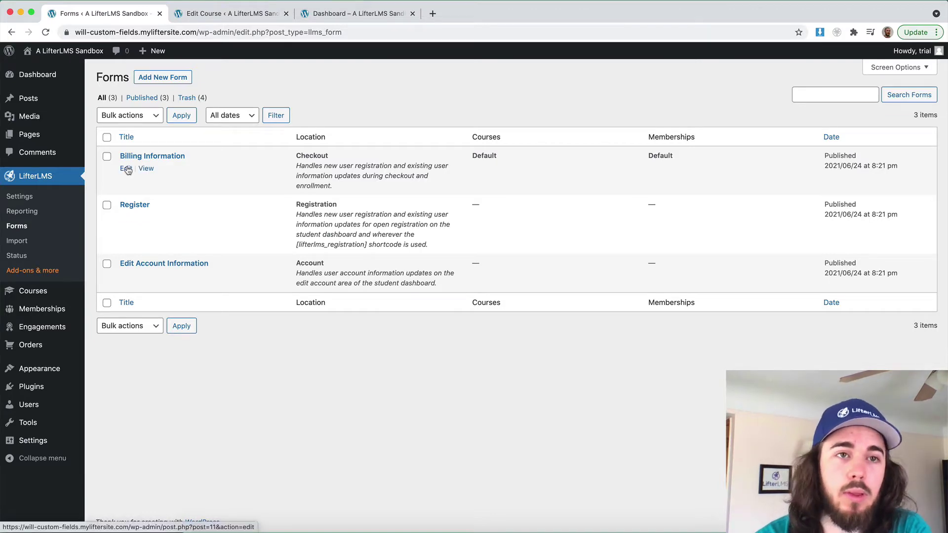
# Append a Checkboxes block labelled 'What solutions have you already tried?' to the Billing Information form
pyautogui.click(126, 168)
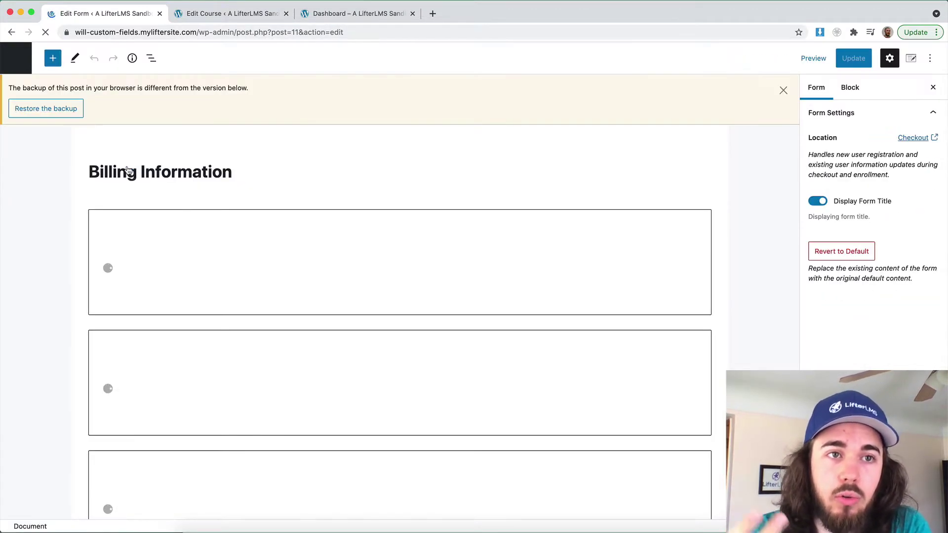
pyautogui.scroll(-8, 172, 197)
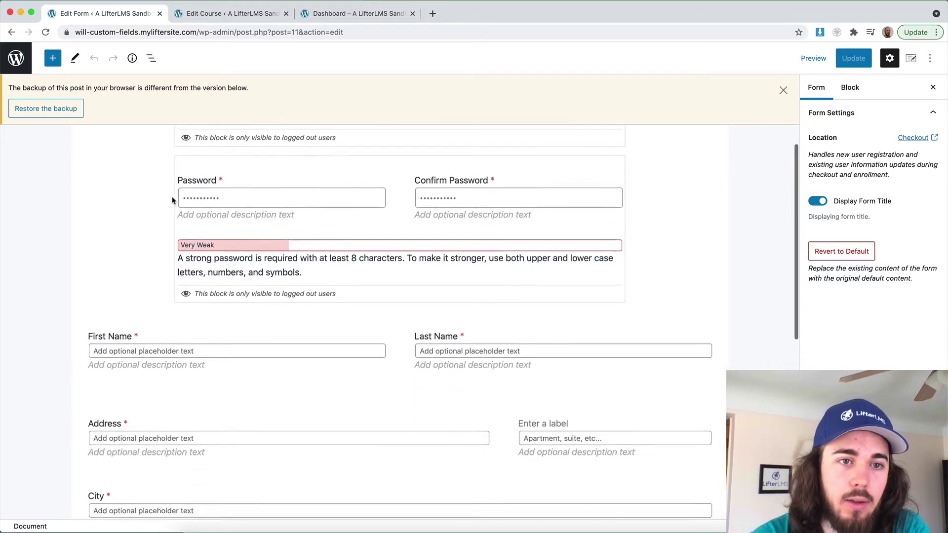
pyautogui.click(53, 58)
pyautogui.scroll(-5, 53, 195)
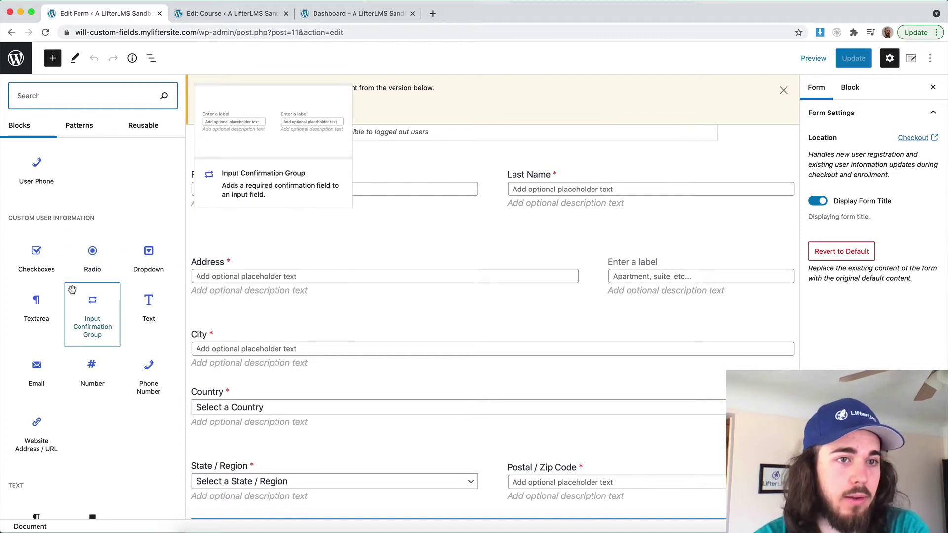
pyautogui.click(47, 259)
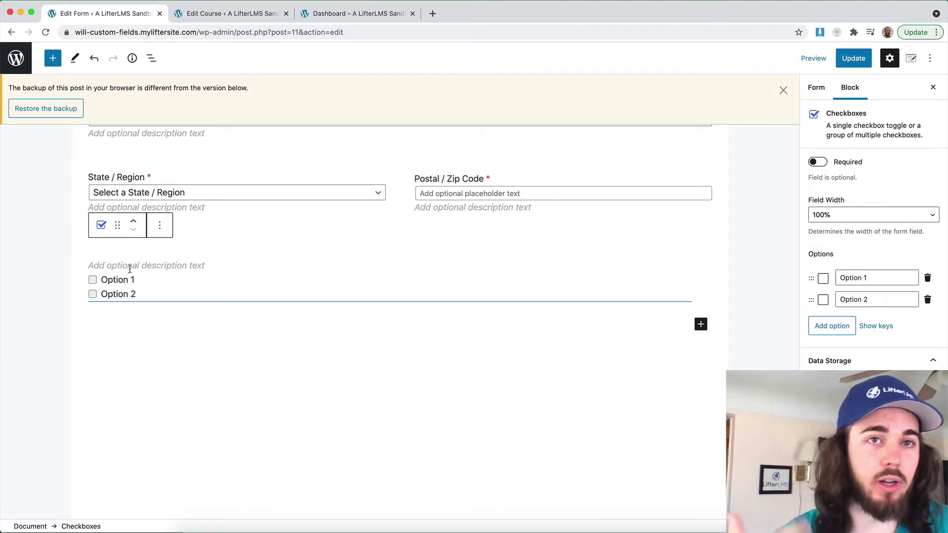
pyautogui.write('Wh')
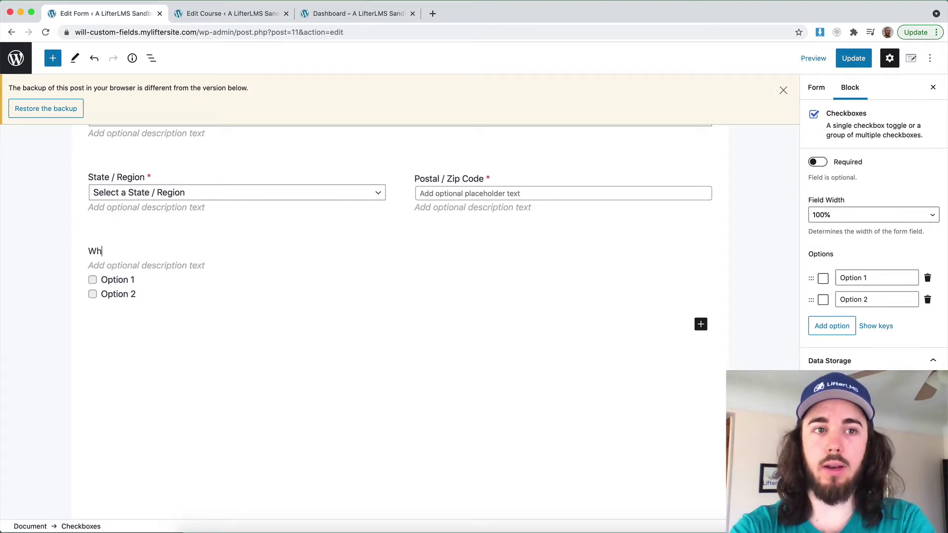
pyautogui.write('at solutions have')
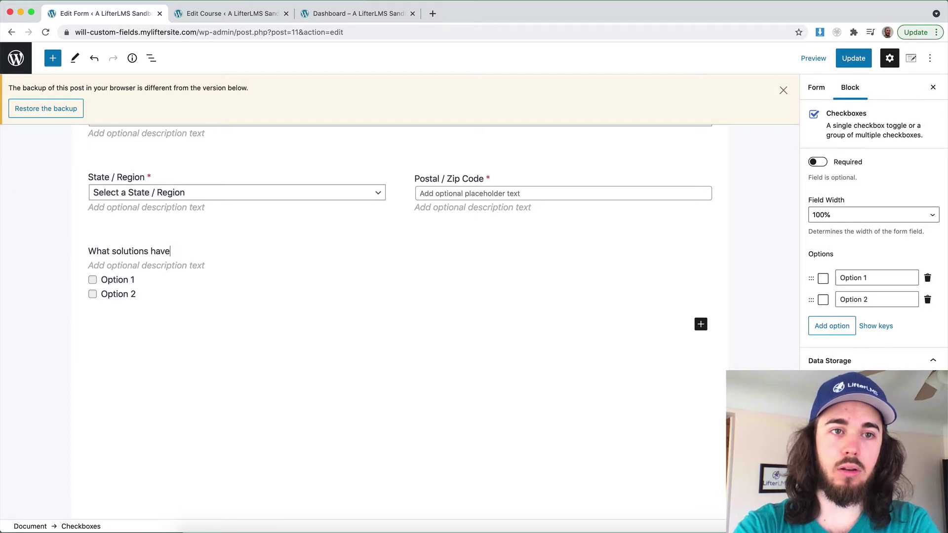
pyautogui.write('y you already tried?')
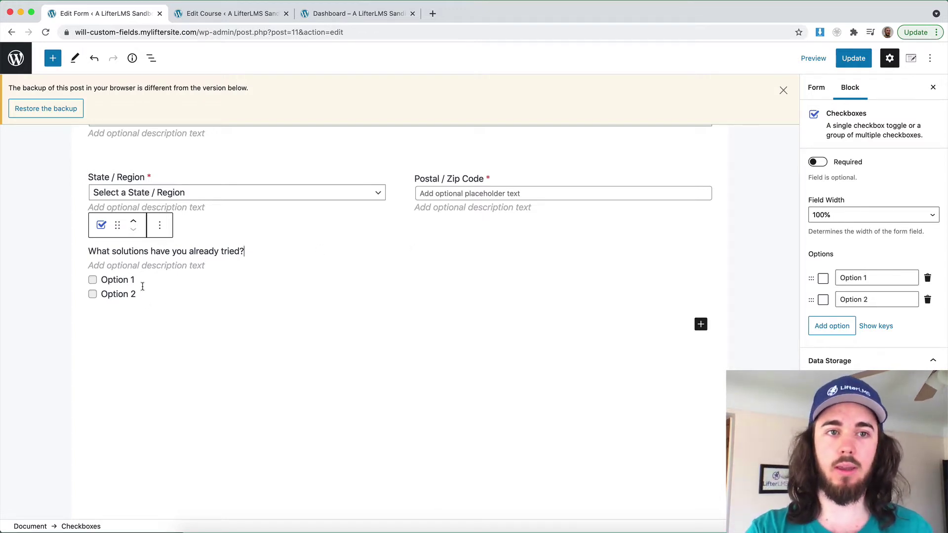
# Rename the first two checkbox options to 'Other courses' and 'In person training'
pyautogui.click(872, 279)
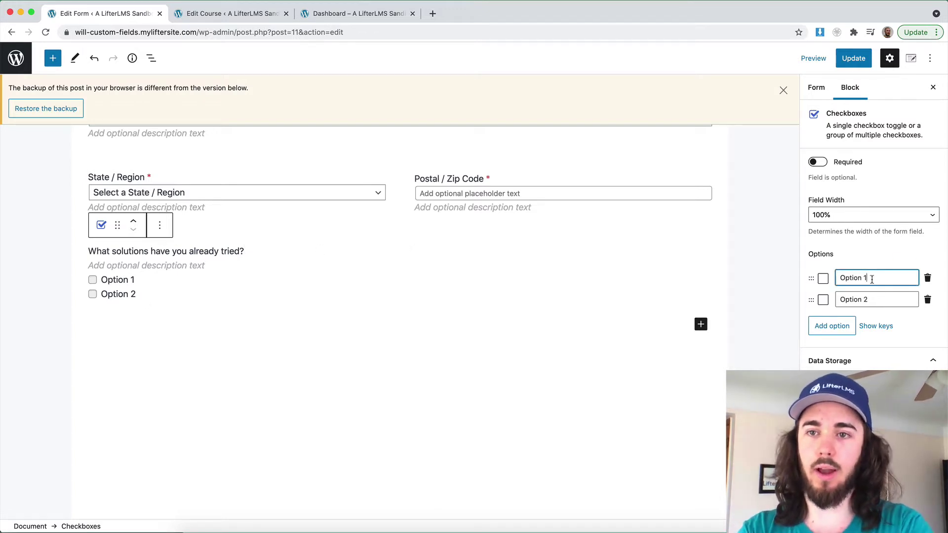
pyautogui.click(873, 279)
pyautogui.press('super+a')
pyautogui.write('Other courses')
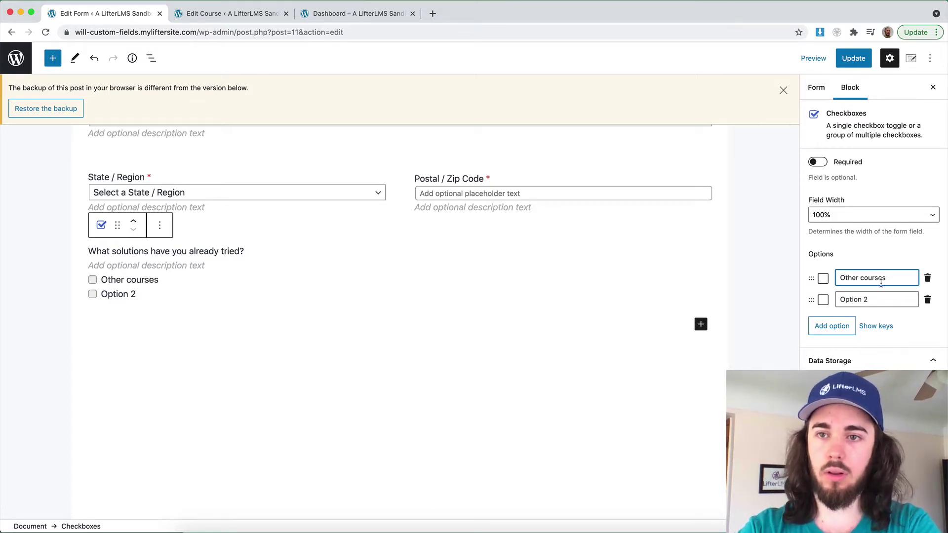
pyautogui.click(877, 303)
pyautogui.press('super+a')
pyautogui.write('In')
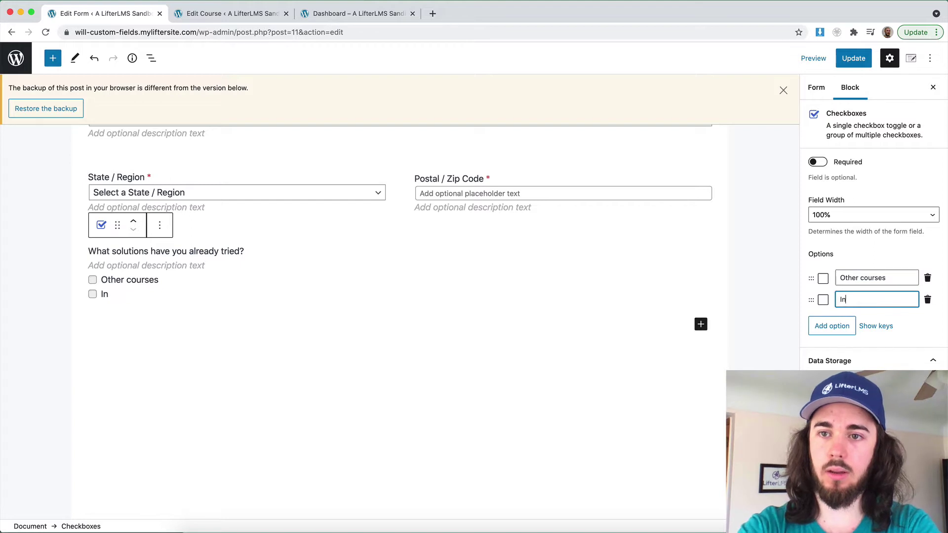
pyautogui.write(' person training')
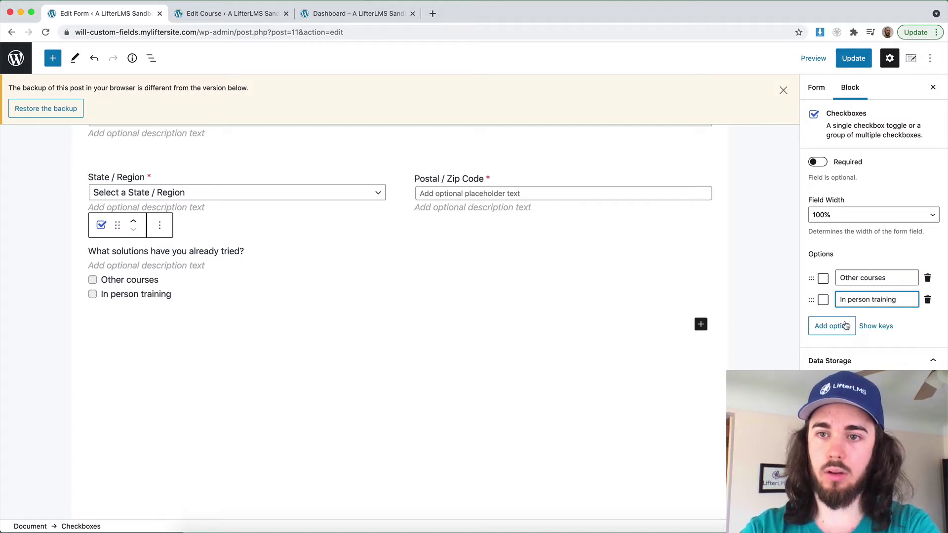
# Add a third option 'Other' and mark the question as required
pyautogui.click(842, 326)
pyautogui.click(854, 322)
pyautogui.press('super+a')
pyautogui.write('Other')
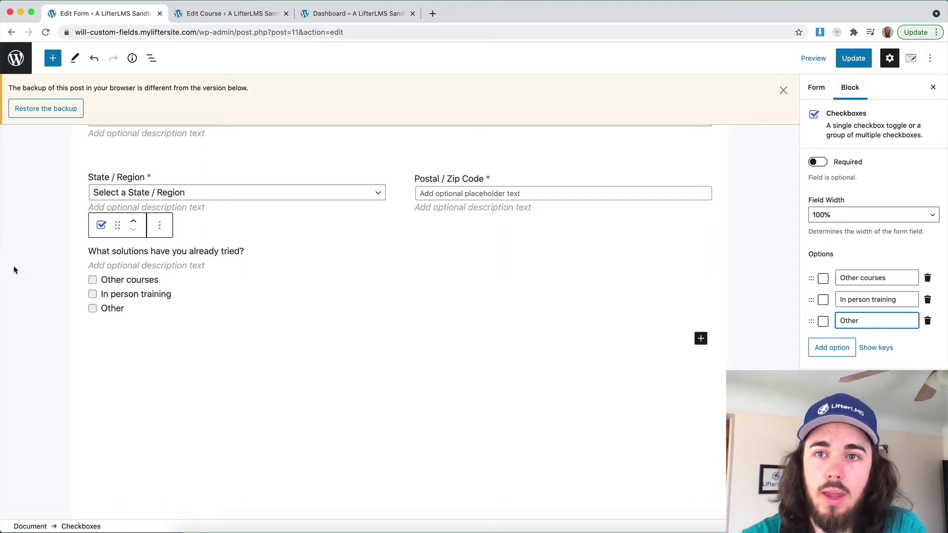
pyautogui.click(818, 162)
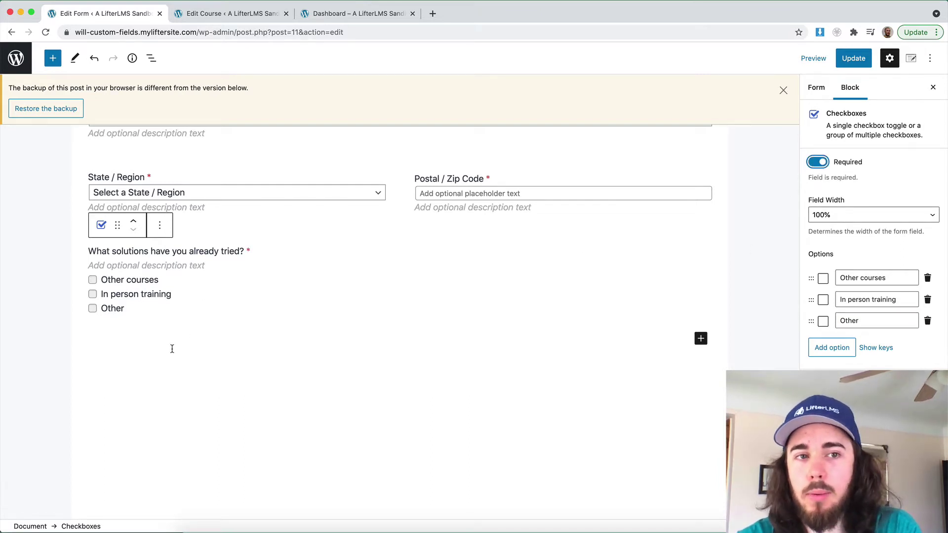
pyautogui.click(53, 58)
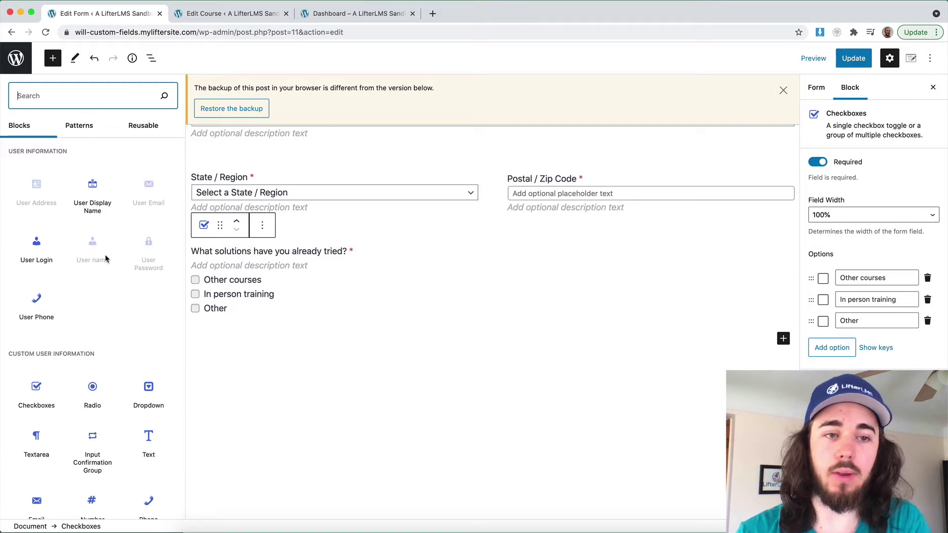
# Add a required Text field labelled 'License Number' below the checkboxes and update the form
pyautogui.scroll(-2, 106, 343)
pyautogui.scroll(-1, 106, 340)
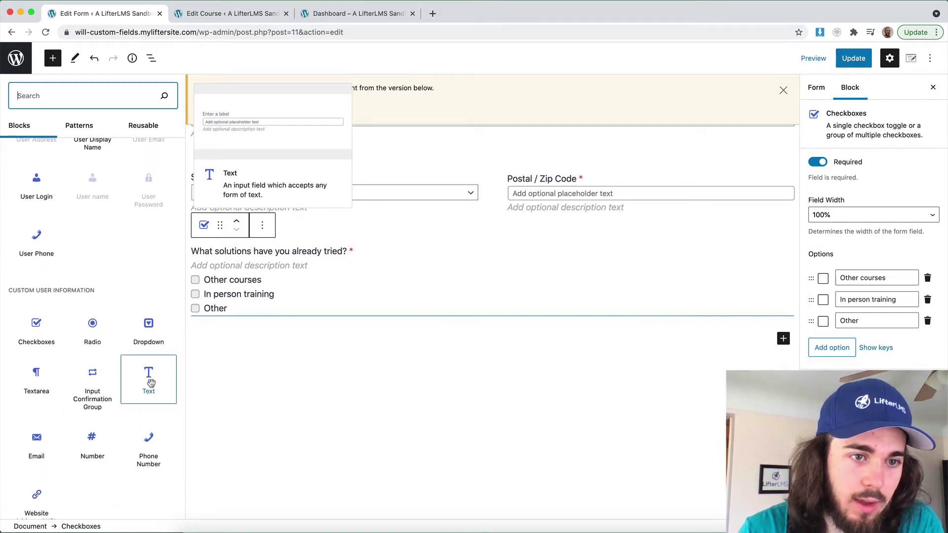
pyautogui.click(147, 379)
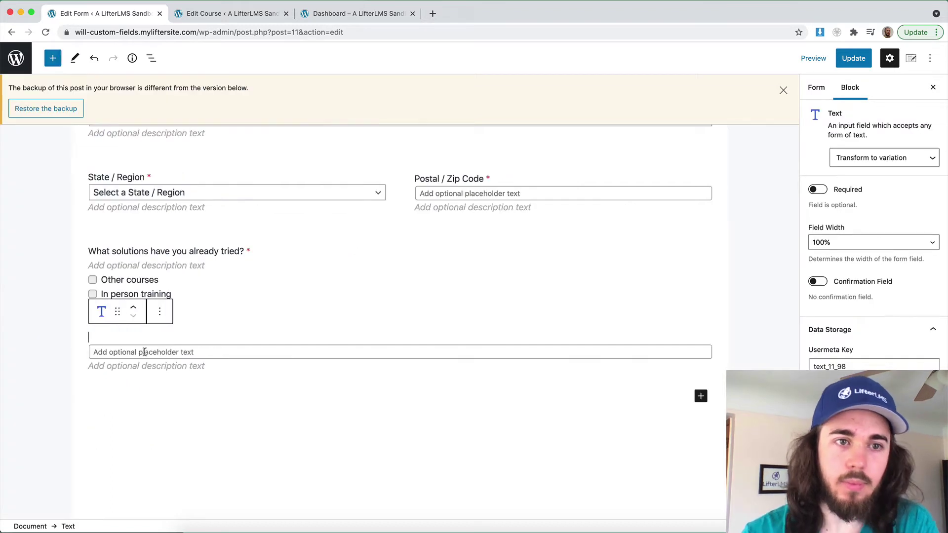
pyautogui.write('Licen')
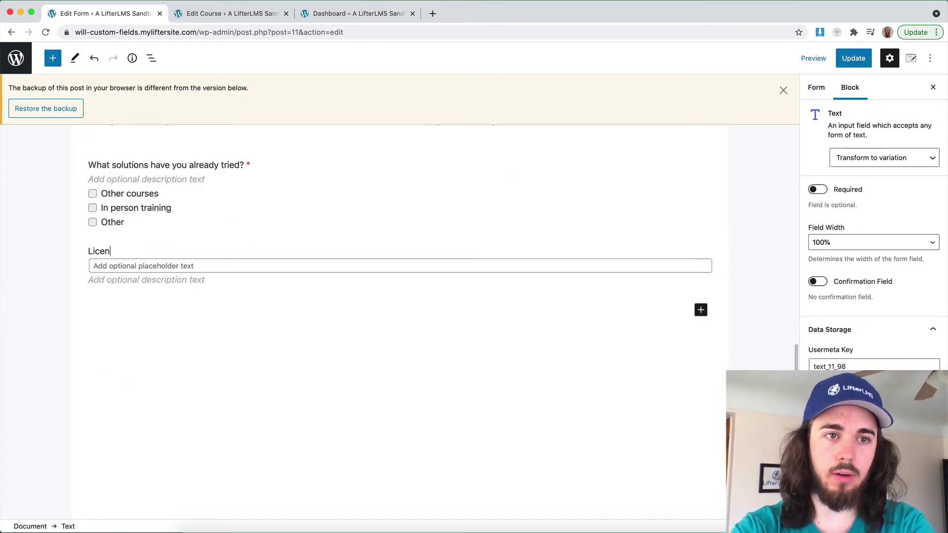
pyautogui.write('se Number')
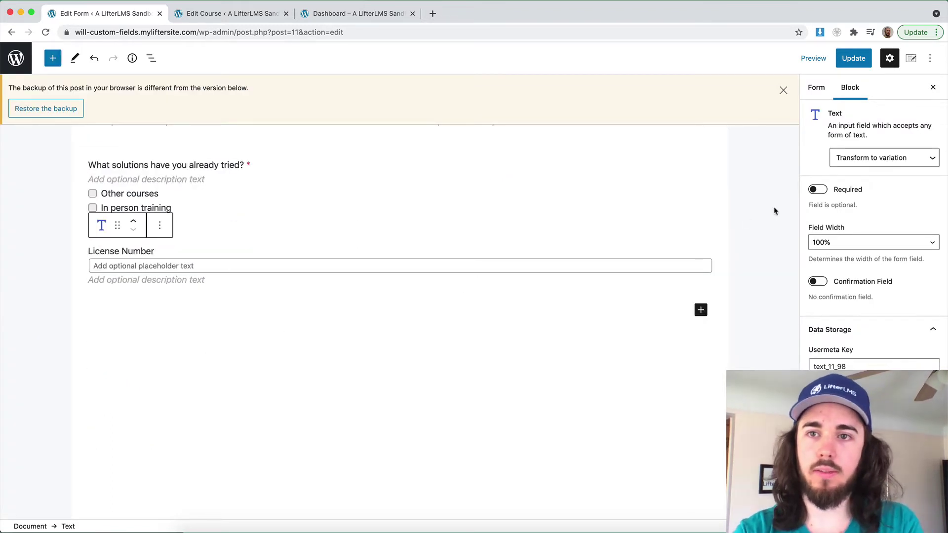
pyautogui.click(818, 190)
pyautogui.click(853, 59)
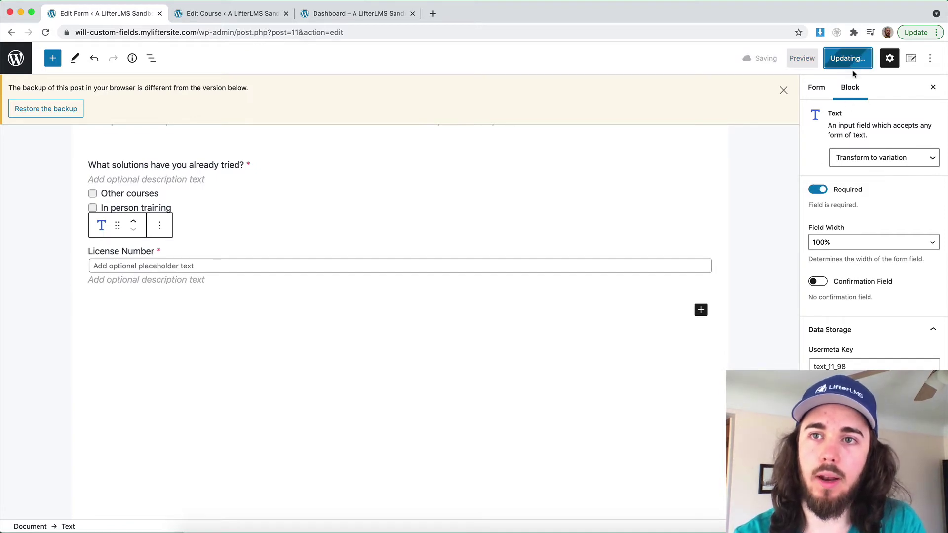
pyautogui.click(331, 14)
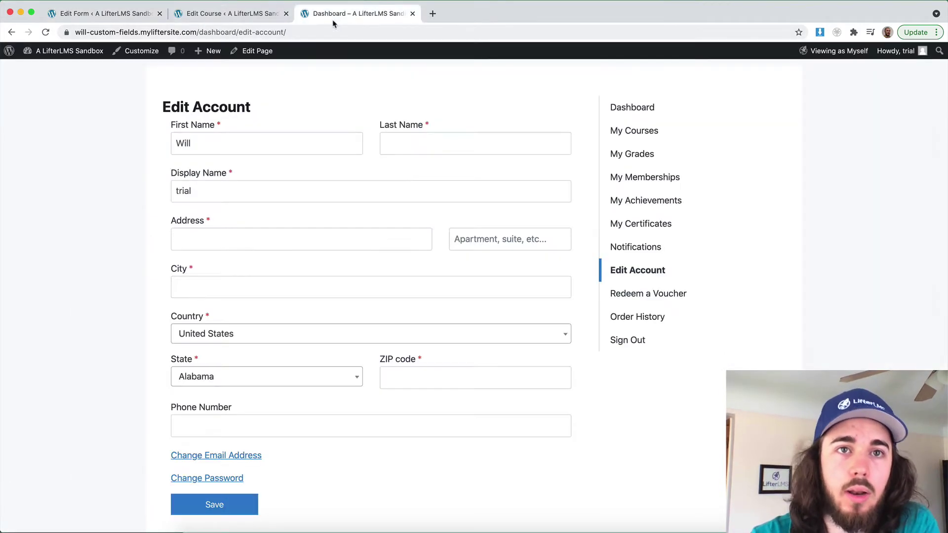
pyautogui.scroll(3, 154, 104)
# Preview the course, sign up for the free plan, and tick Other courses and In person training
pyautogui.click(229, 20)
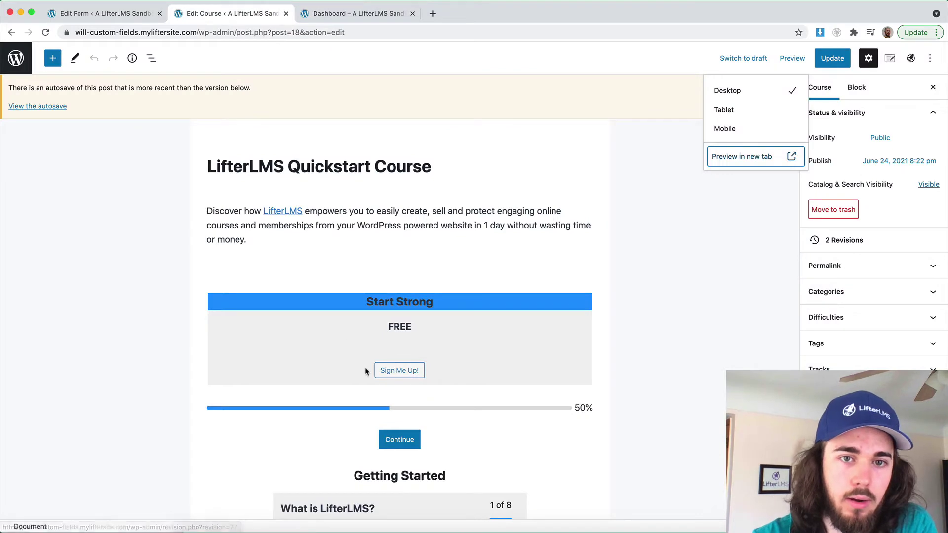
pyautogui.click(739, 157)
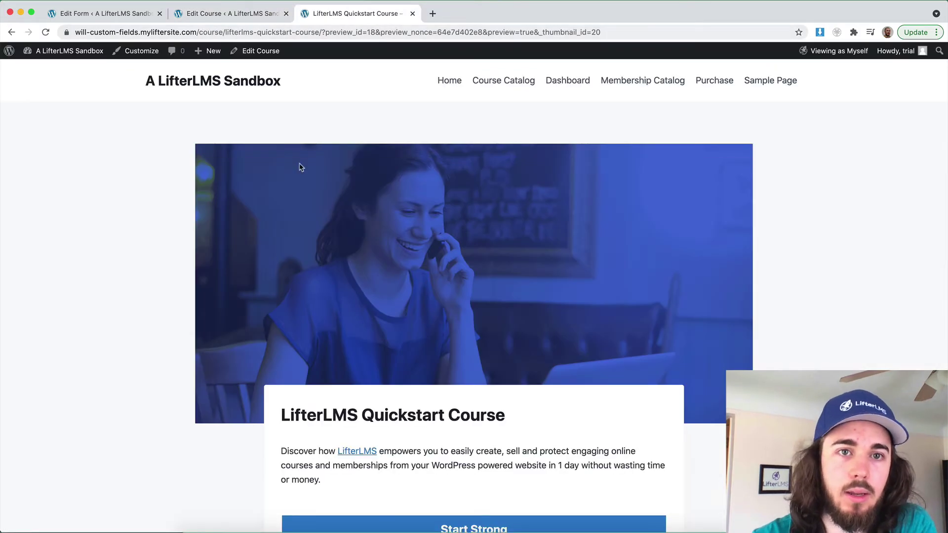
pyautogui.scroll(-3, 298, 165)
pyautogui.click(481, 466)
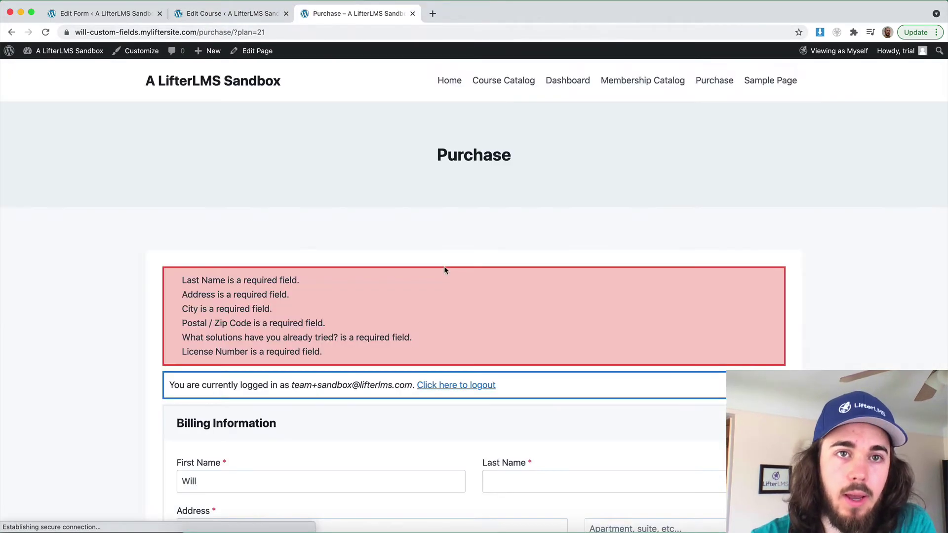
pyautogui.scroll(-8, 445, 269)
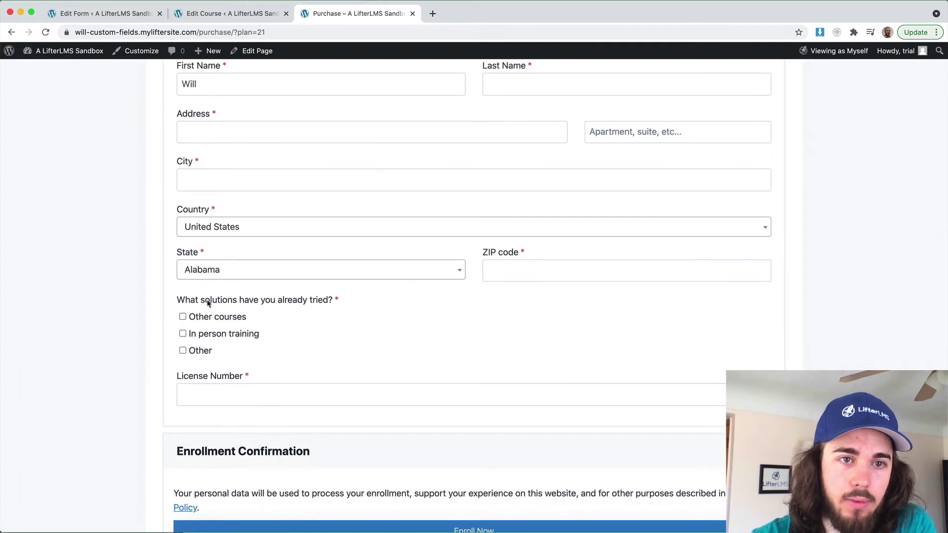
pyautogui.click(203, 317)
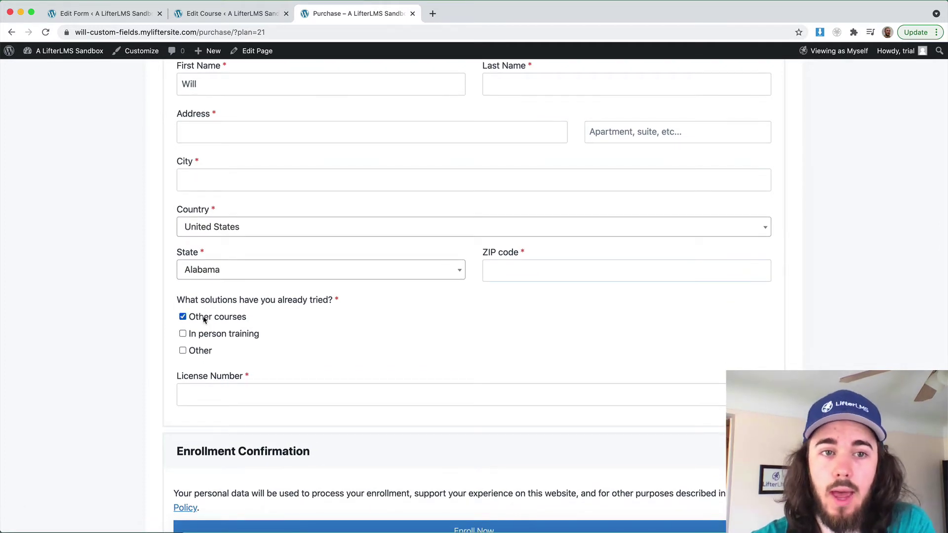
pyautogui.click(203, 335)
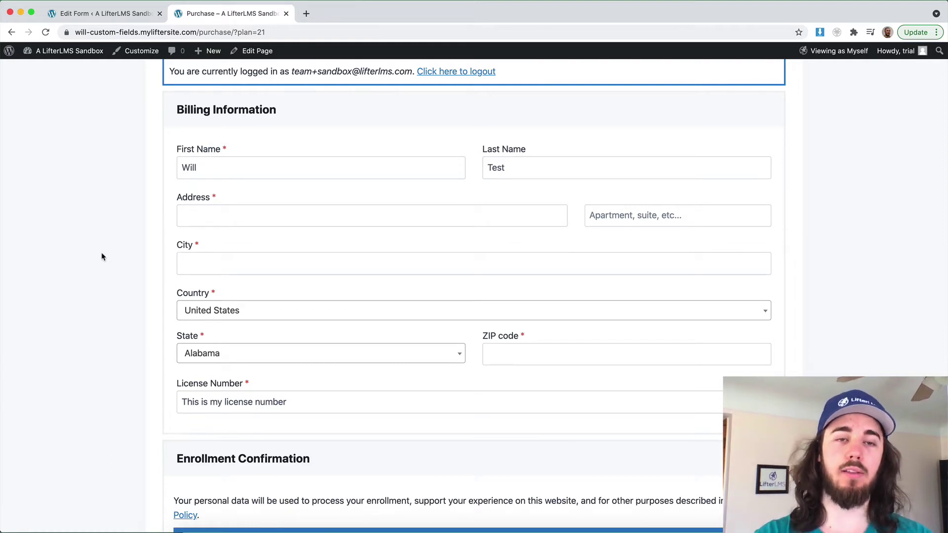
# Enter 'Test' for Address and City and 12345 for ZIP code, then enroll
pyautogui.click(201, 215)
pyautogui.write('Test')
pyautogui.click(221, 269)
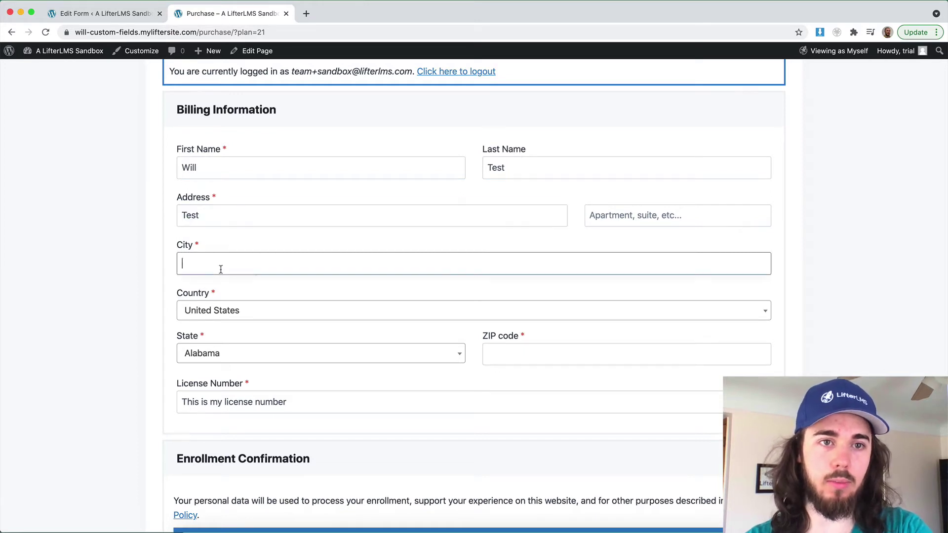
pyautogui.write('Test')
pyautogui.click(536, 354)
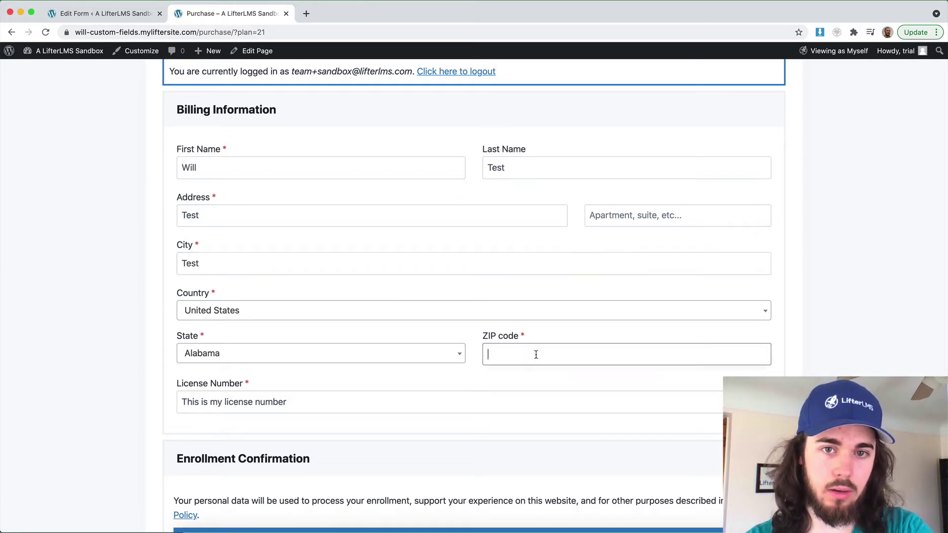
pyautogui.write('12345')
pyautogui.scroll(-3, 494, 395)
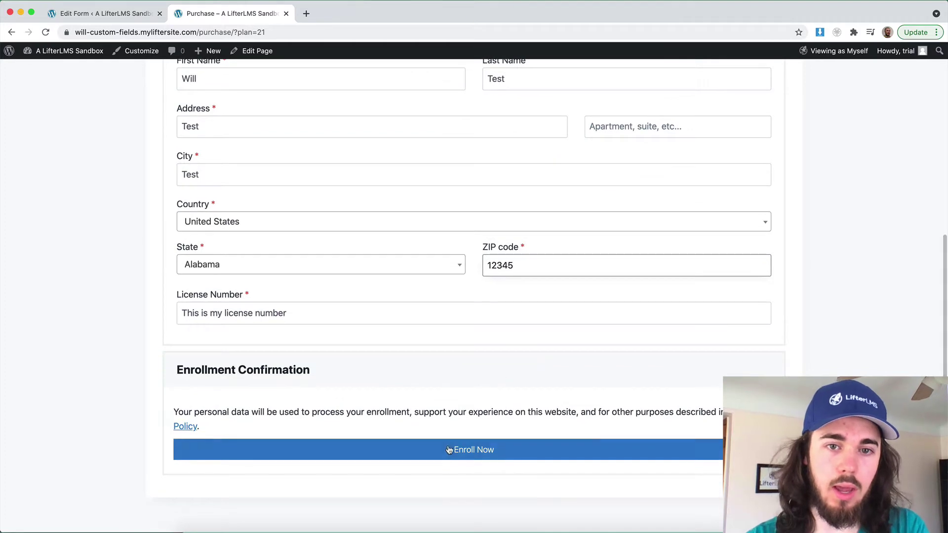
pyautogui.click(448, 450)
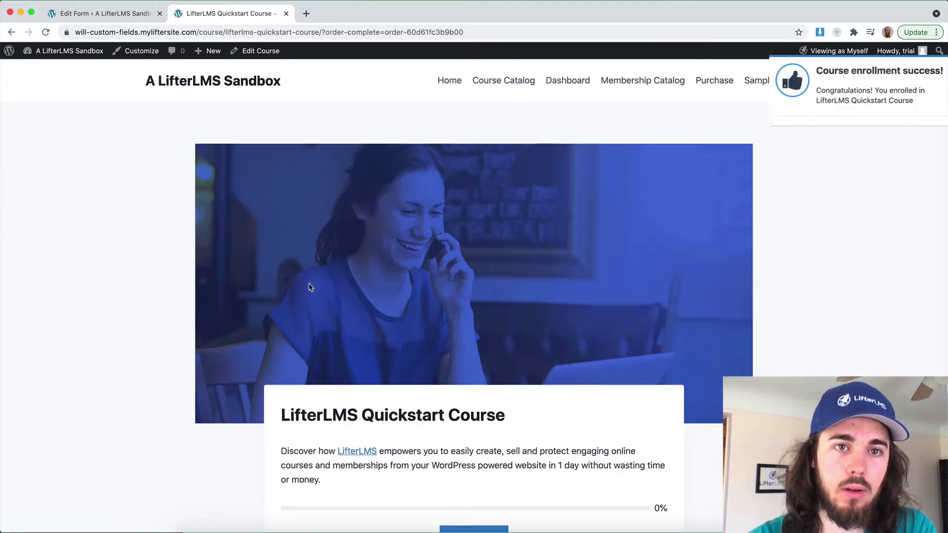
pyautogui.scroll(-2, 309, 286)
pyautogui.scroll(2, 309, 286)
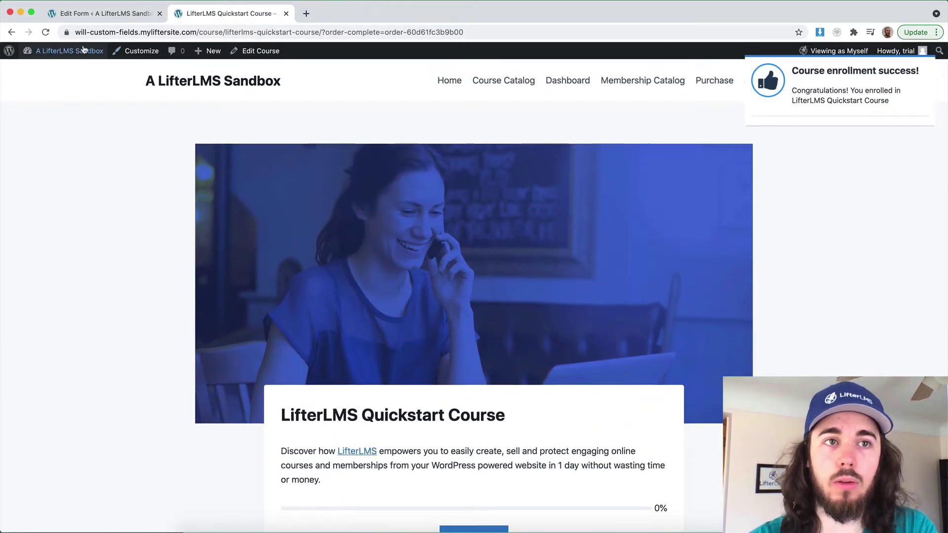
# Open the enrolled user's profile from Users > All Users
pyautogui.moveTo(83, 50)
pyautogui.click(74, 70)
pyautogui.moveTo(30, 354)
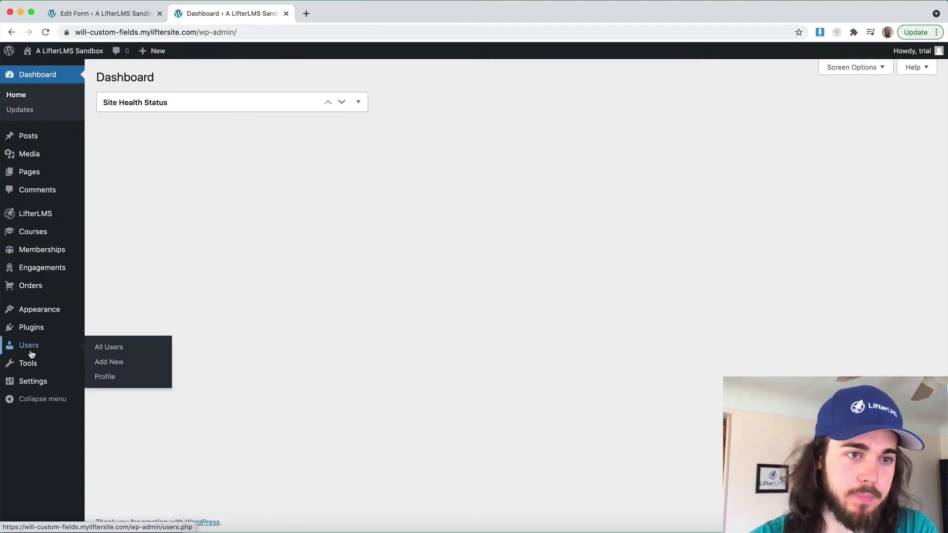
pyautogui.click(106, 350)
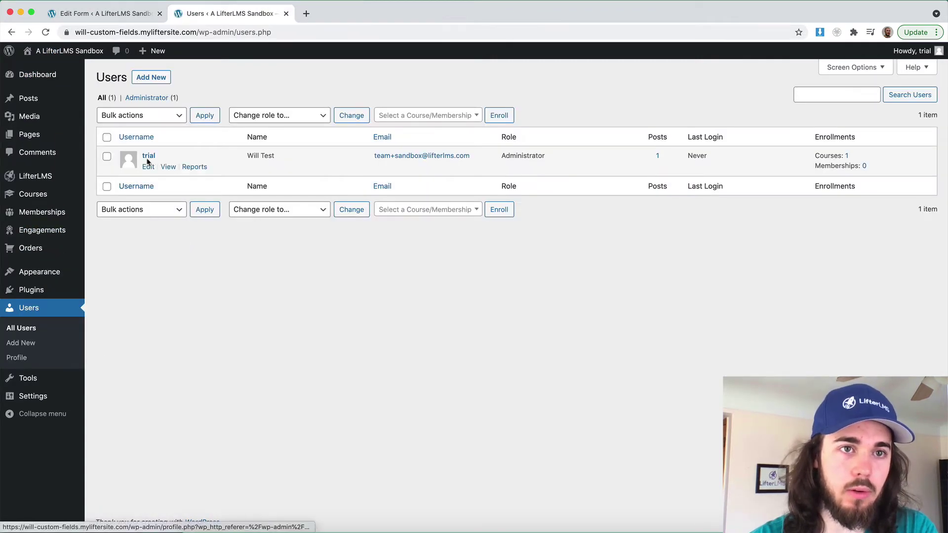
pyautogui.click(147, 158)
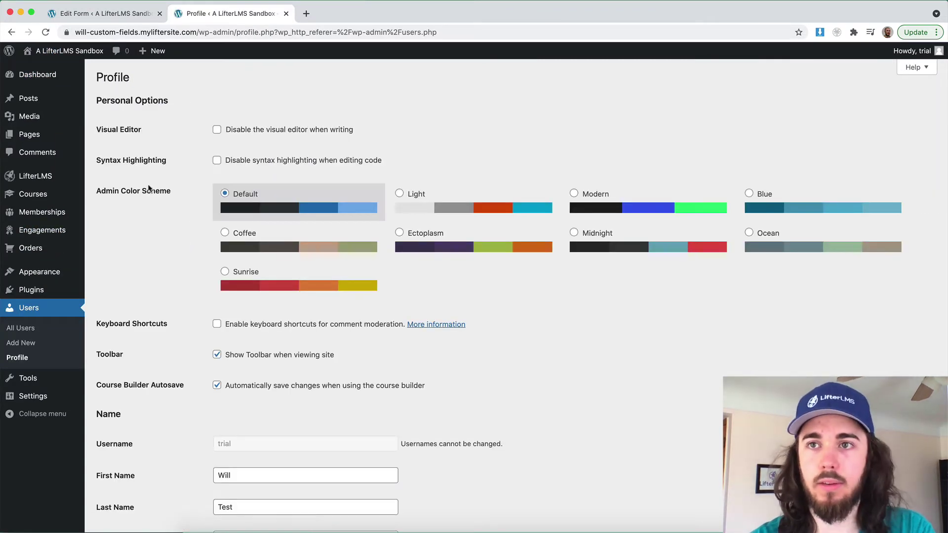
# Inspect the saved License Number value in the LifterLMS Profile section
pyautogui.scroll(-20, 149, 188)
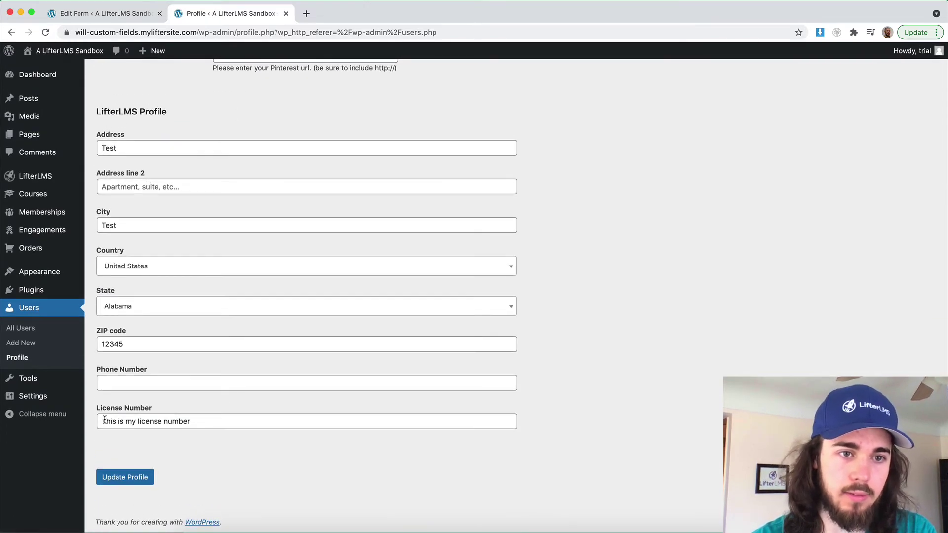
pyautogui.click(104, 420)
pyautogui.moveTo(201, 422); pyautogui.dragTo(91, 426)
pyautogui.click(112, 423)
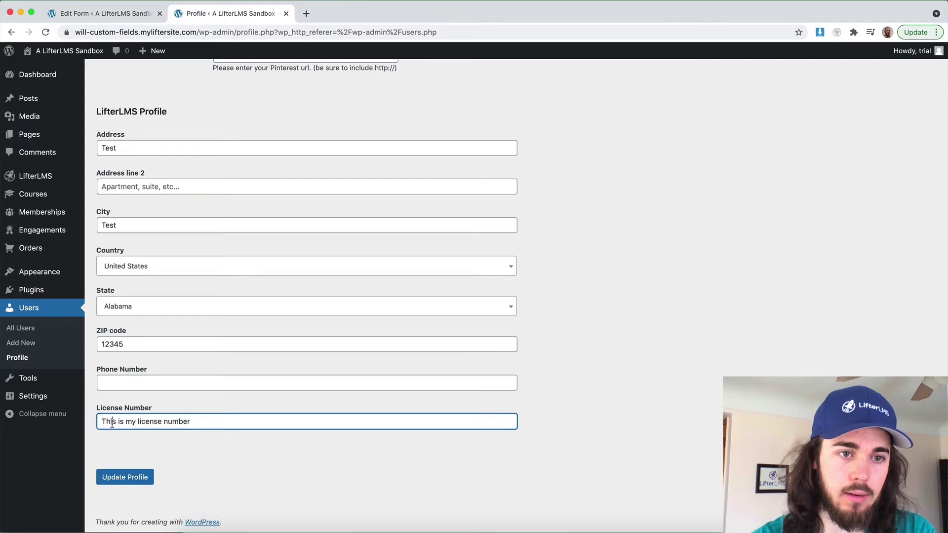
pyautogui.moveTo(195, 421); pyautogui.dragTo(169, 423)
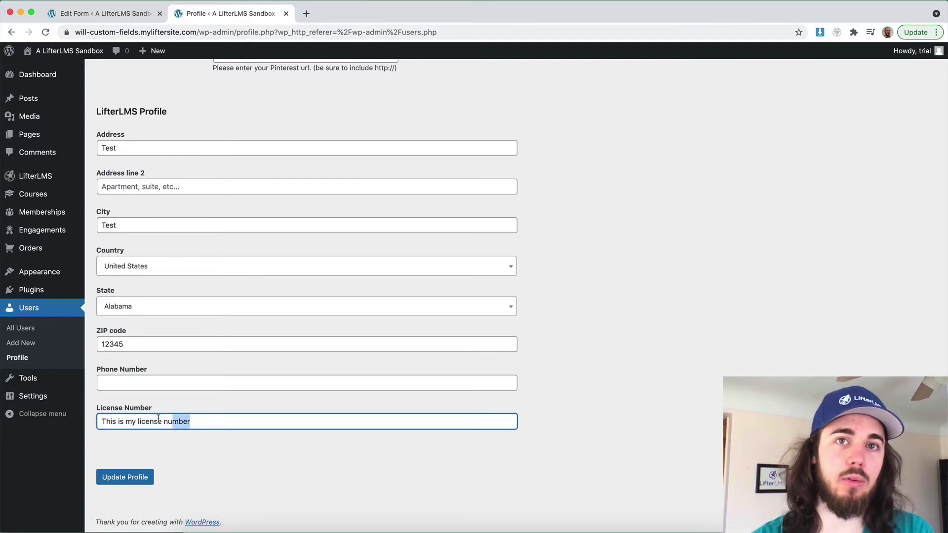
pyautogui.scroll(5, 129, 368)
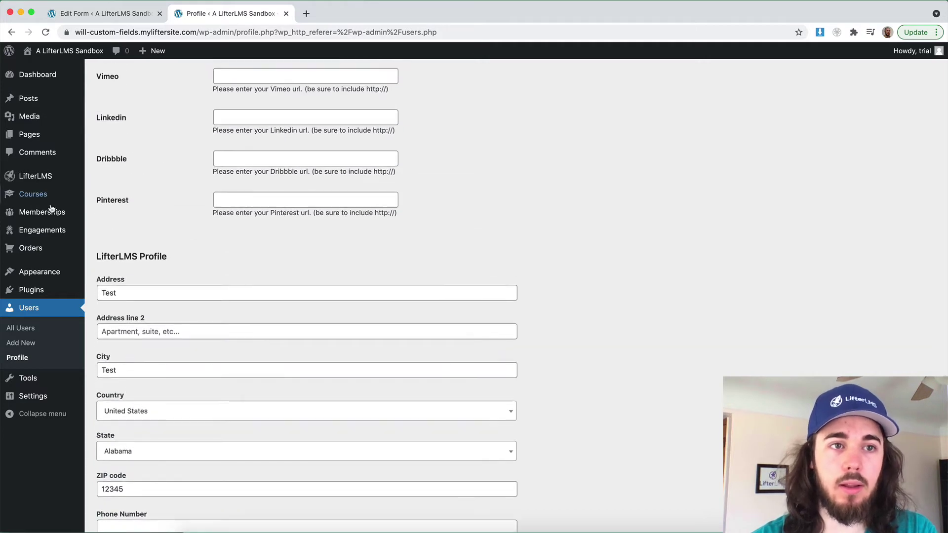
# In the Billing Information form, convert the License Number field into a reusable block
pyautogui.moveTo(39, 180)
pyautogui.click(106, 207)
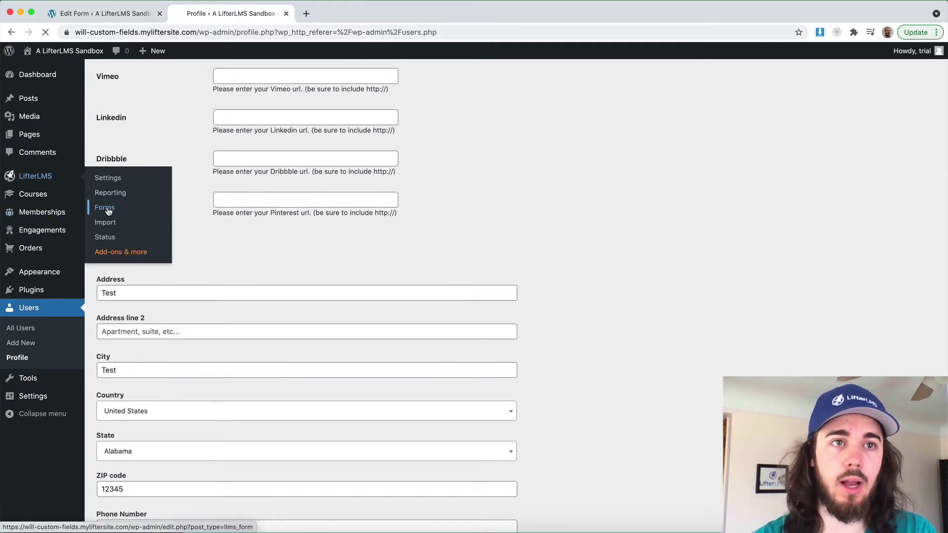
pyautogui.click(128, 168)
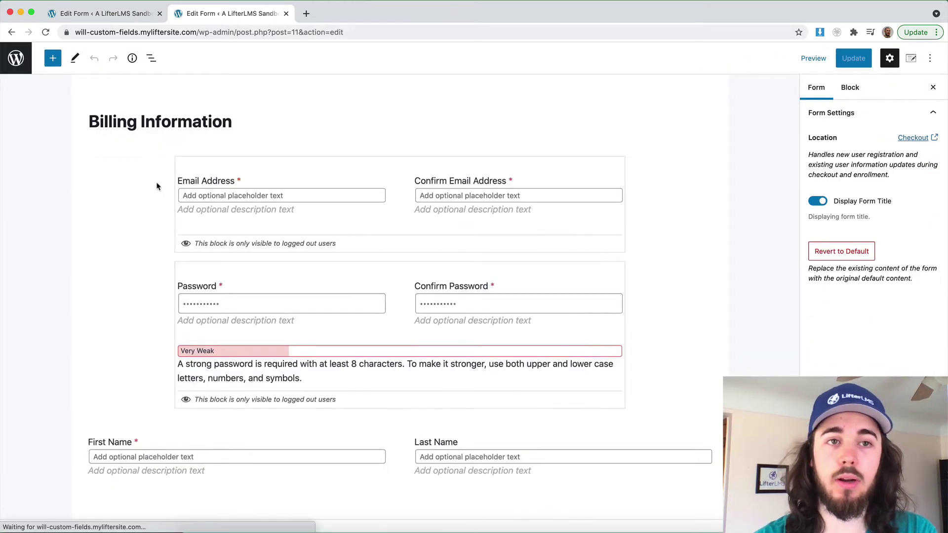
pyautogui.scroll(-8, 156, 184)
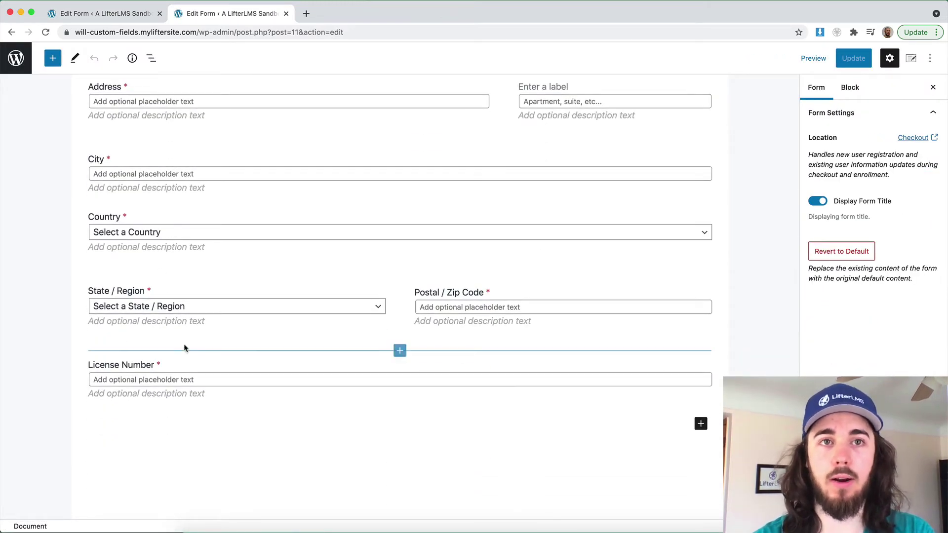
pyautogui.click(188, 366)
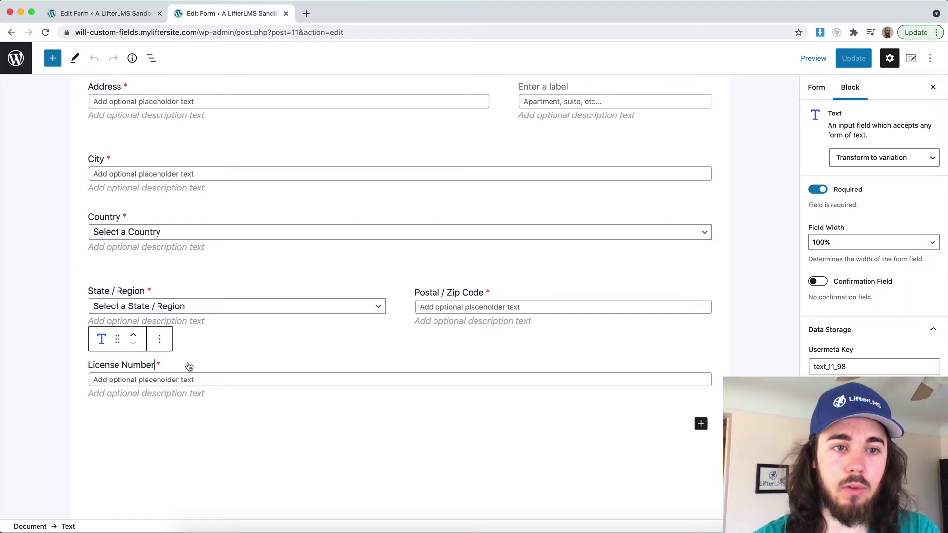
pyautogui.click(159, 339)
pyautogui.click(190, 254)
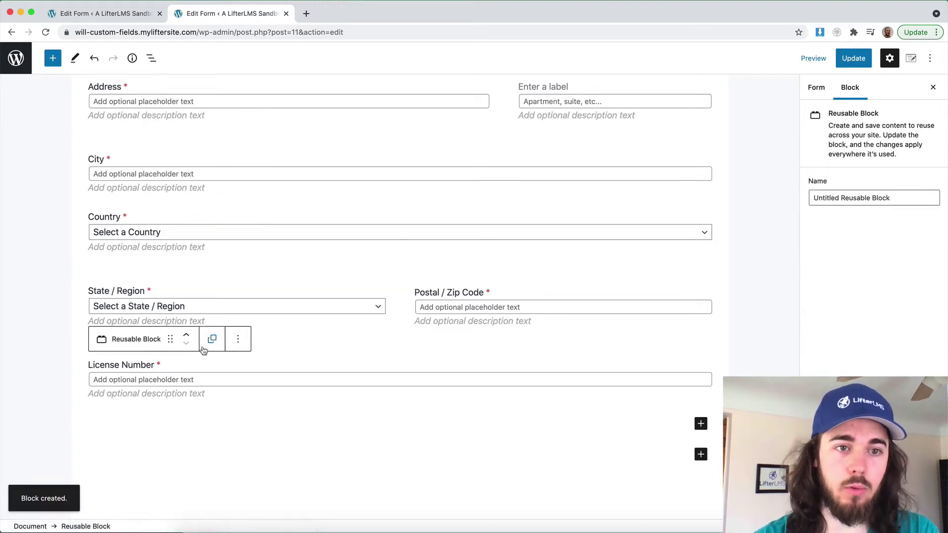
# Name the reusable block 'License Number' and save the form
pyautogui.click(852, 199)
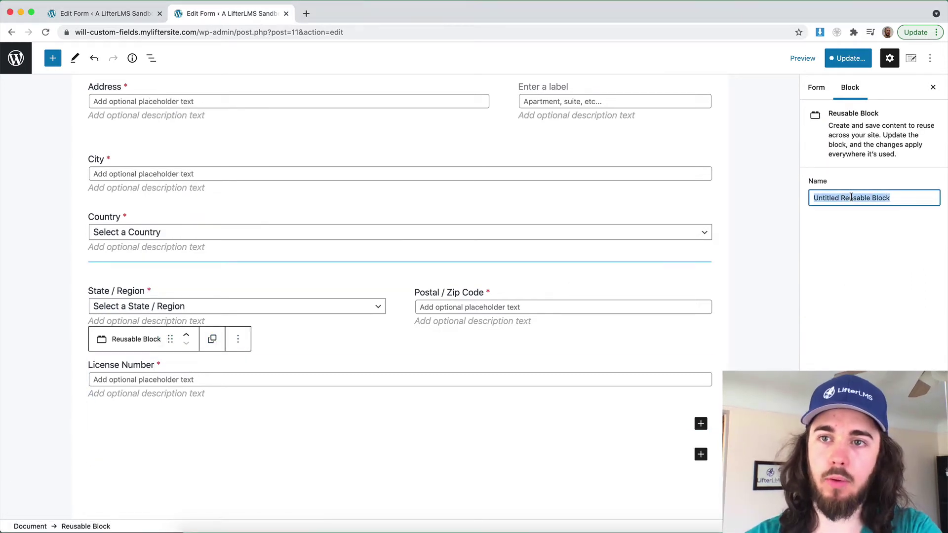
pyautogui.write('Lic')
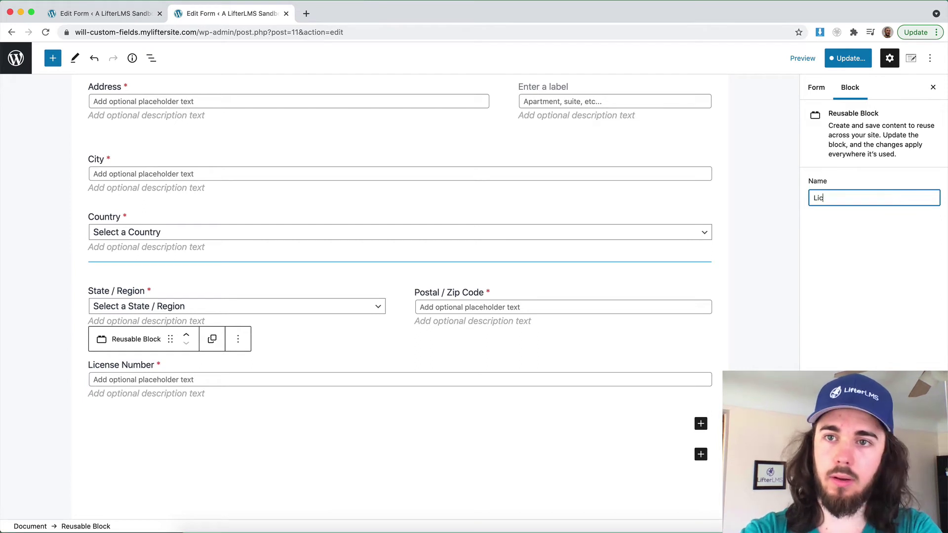
pyautogui.write('ense Number')
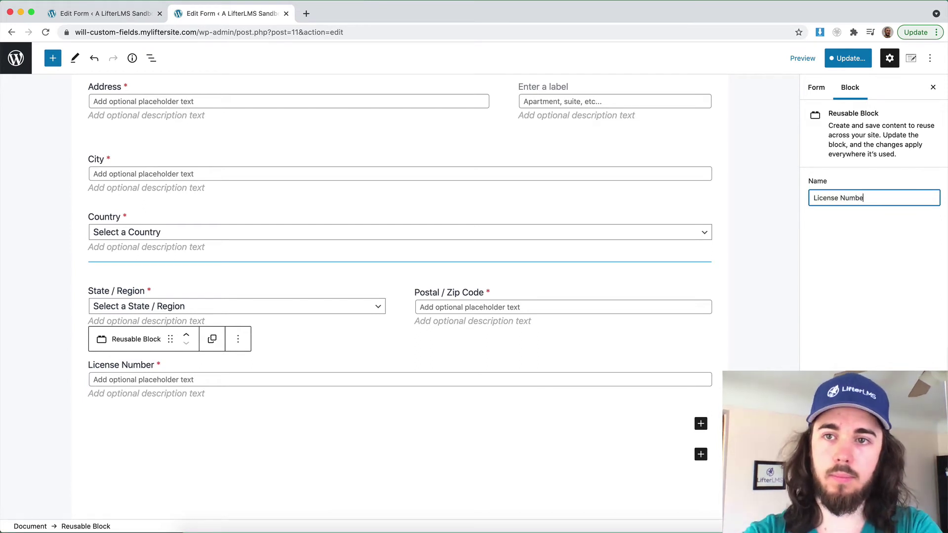
pyautogui.click(841, 240)
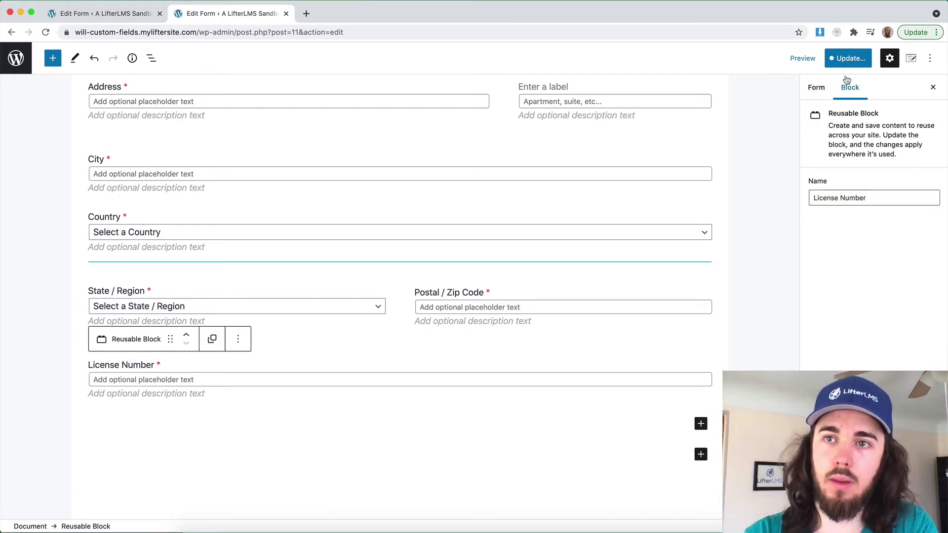
pyautogui.click(848, 58)
pyautogui.click(872, 58)
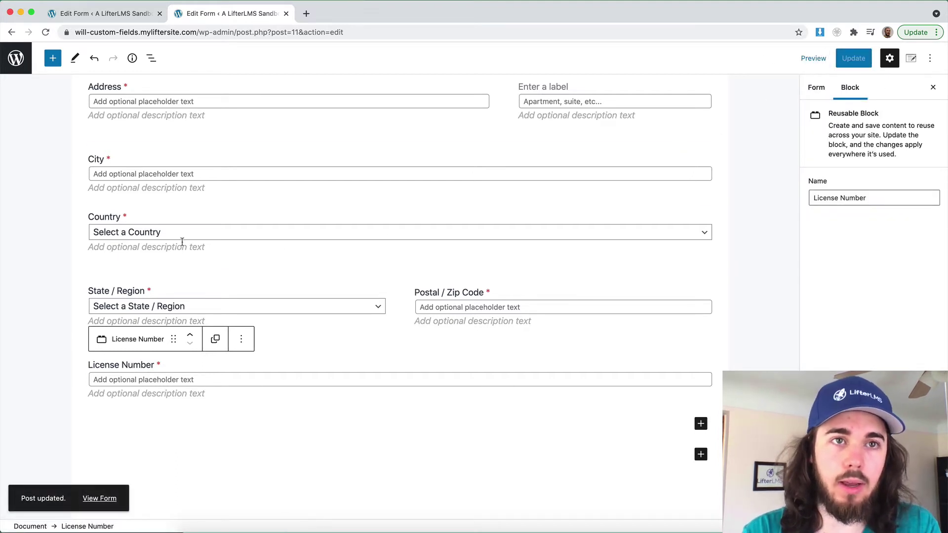
pyautogui.click(98, 20)
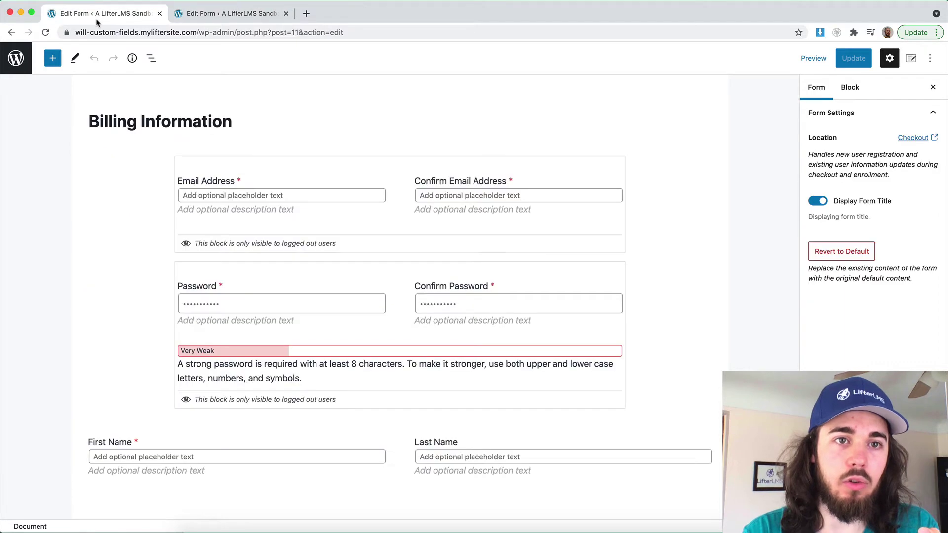
# Insert the reusable License Number block into the Edit Account Information form and update it
pyautogui.click(23, 56)
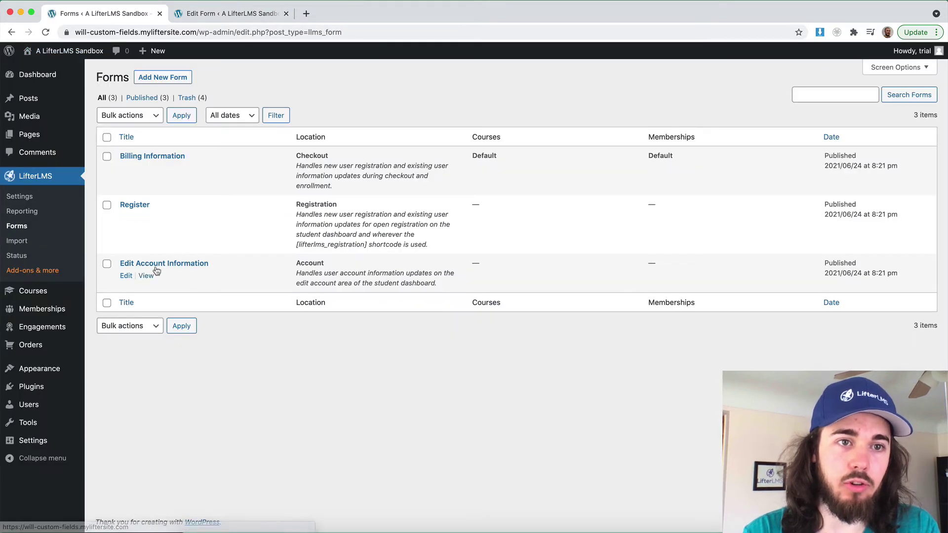
pyautogui.click(126, 275)
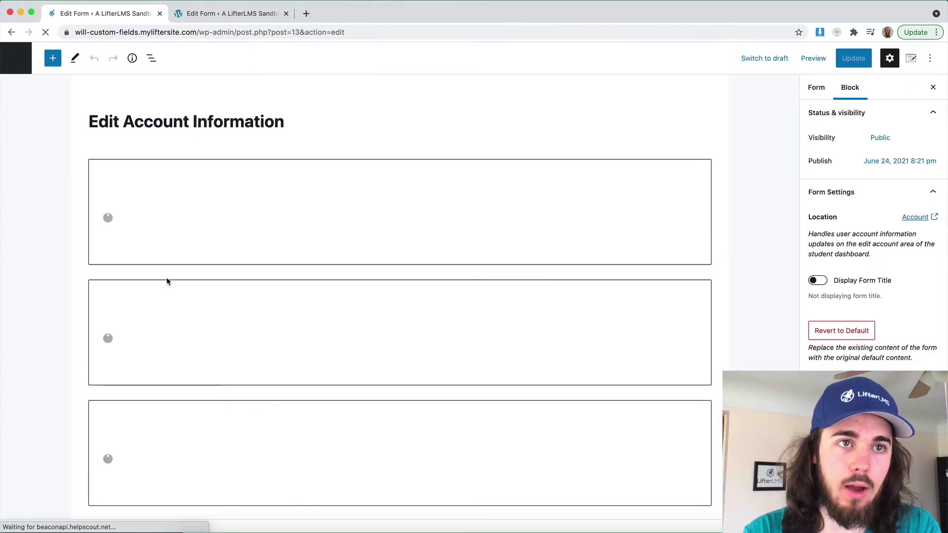
pyautogui.scroll(-5, 167, 281)
pyautogui.scroll(-6, 168, 282)
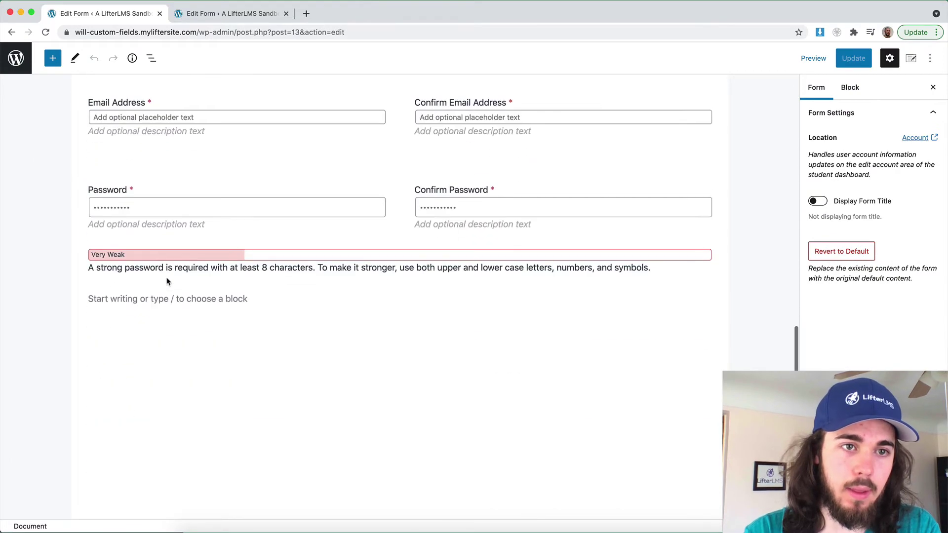
pyautogui.click(53, 58)
pyautogui.click(133, 125)
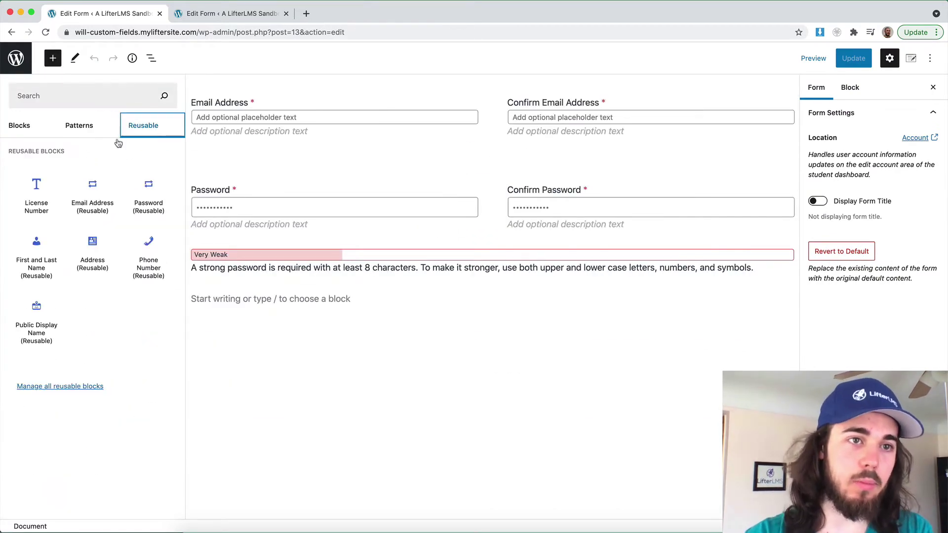
pyautogui.click(38, 192)
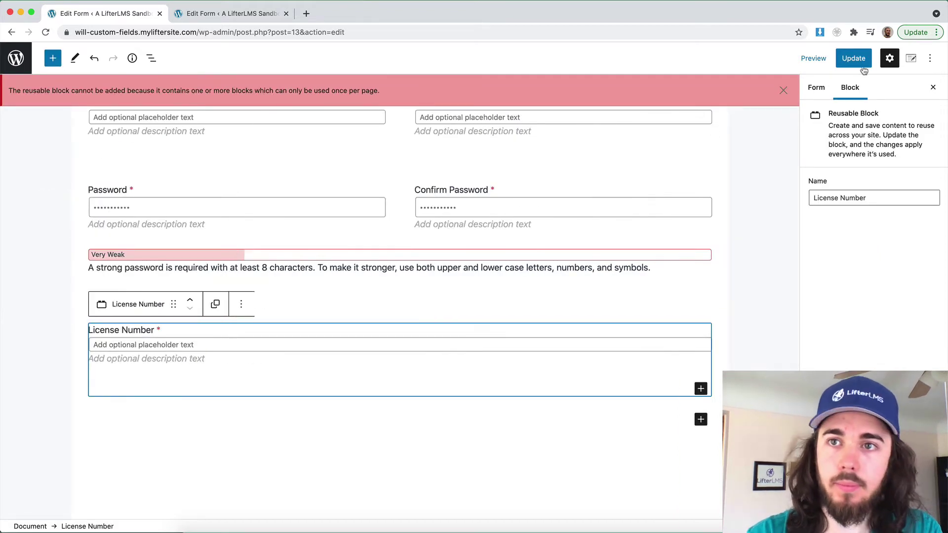
pyautogui.click(854, 58)
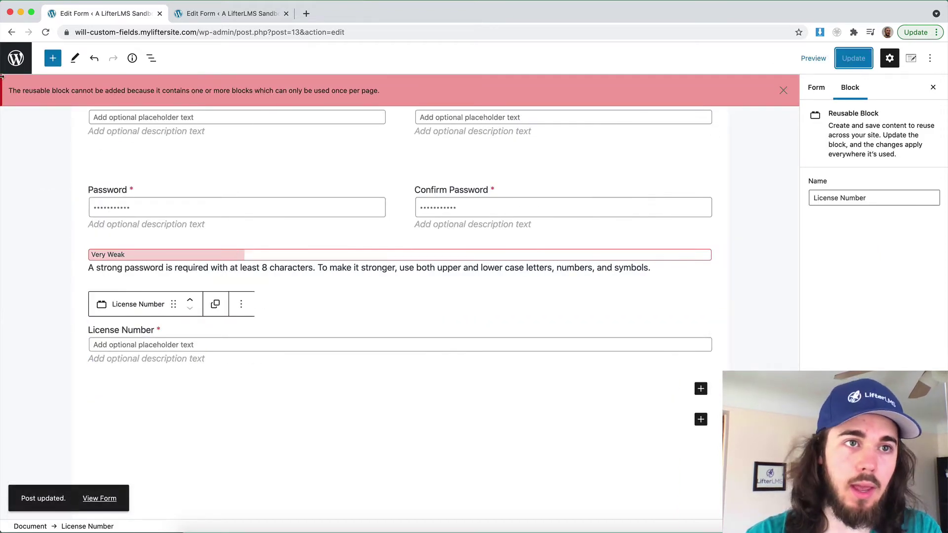
# Visit the public site and open the student Dashboard page
pyautogui.click(16, 58)
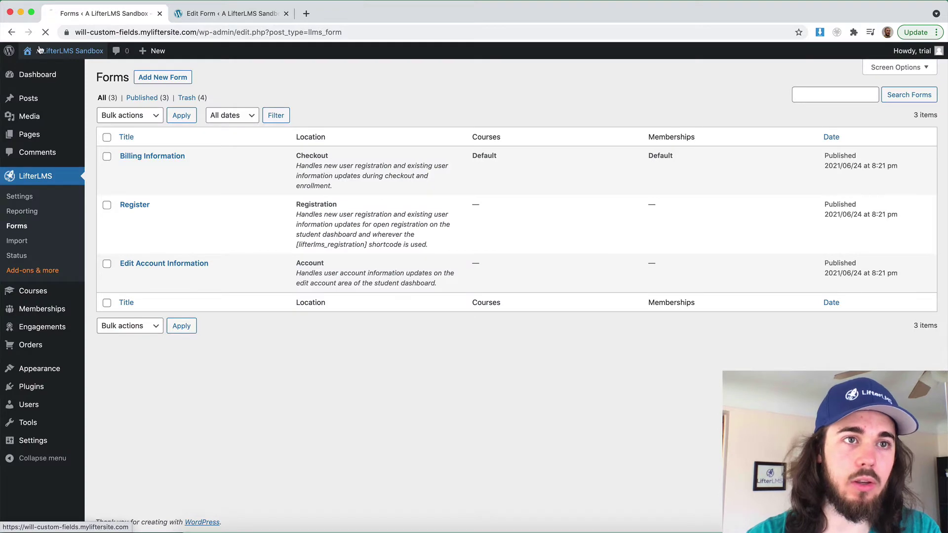
pyautogui.click(39, 49)
pyautogui.click(584, 81)
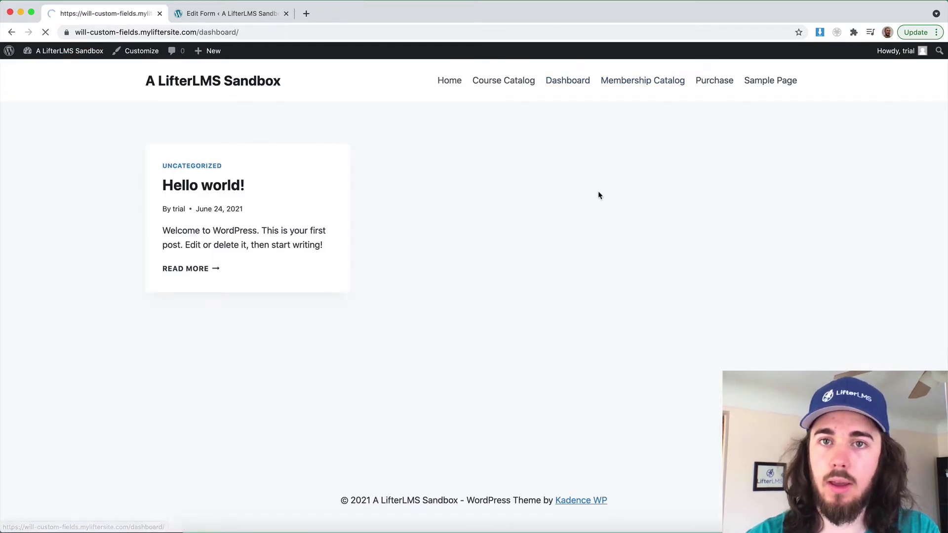
pyautogui.scroll(-3, 607, 222)
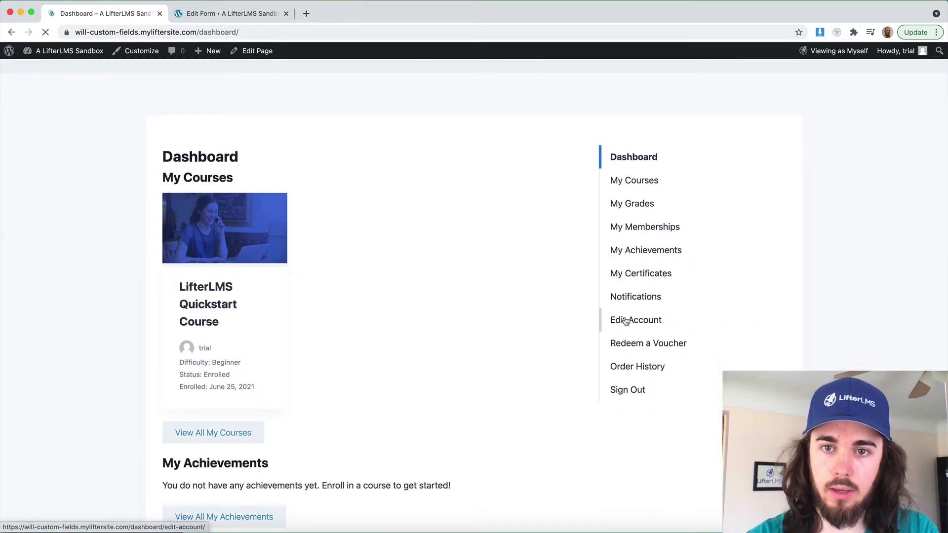
# Check the License Number field on the Edit Account page, then add a new LifterLMS form
pyautogui.scroll(-8, 508, 318)
pyautogui.moveTo(228, 357); pyautogui.dragTo(354, 356)
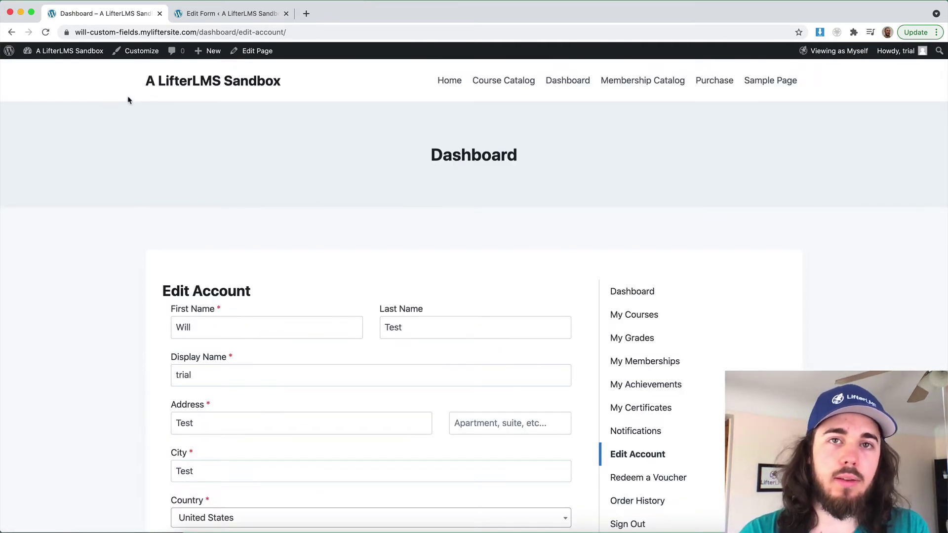
pyautogui.click(78, 54)
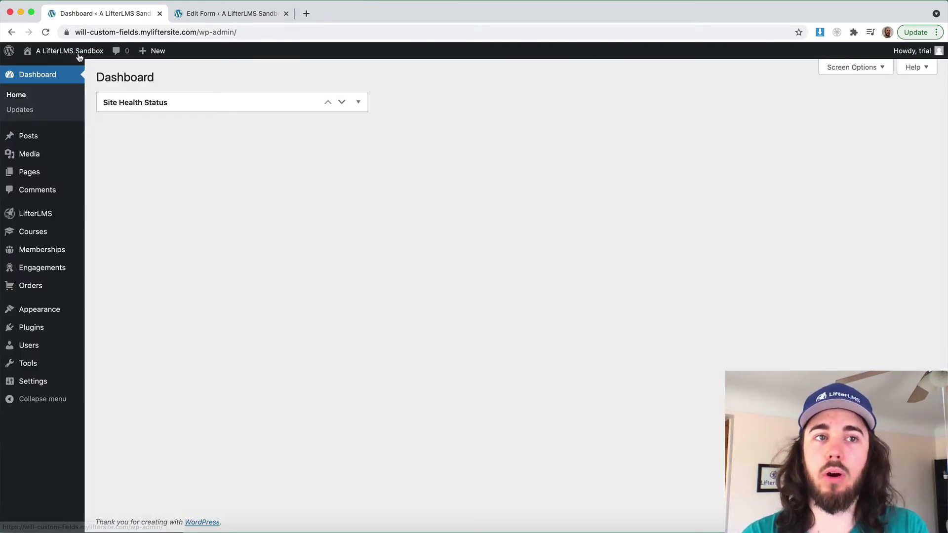
pyautogui.moveTo(29, 214)
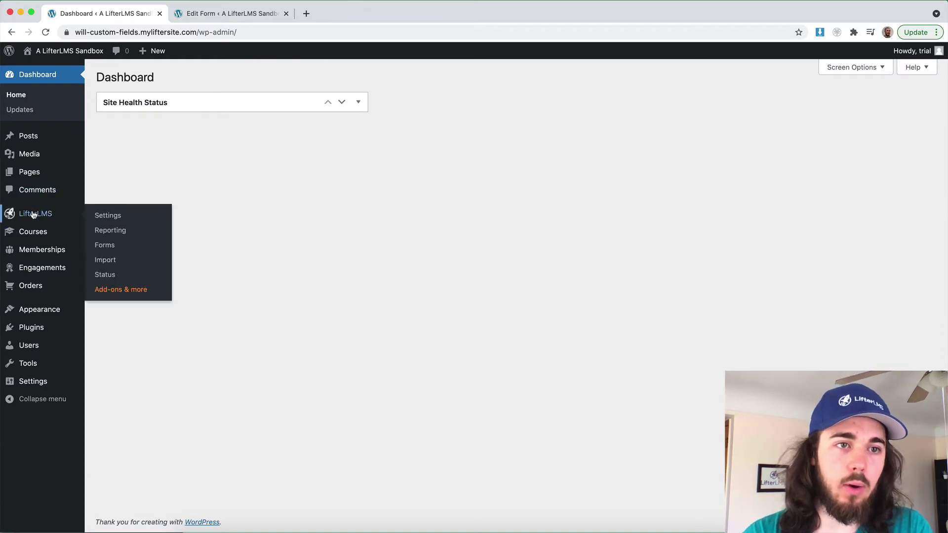
pyautogui.click(105, 247)
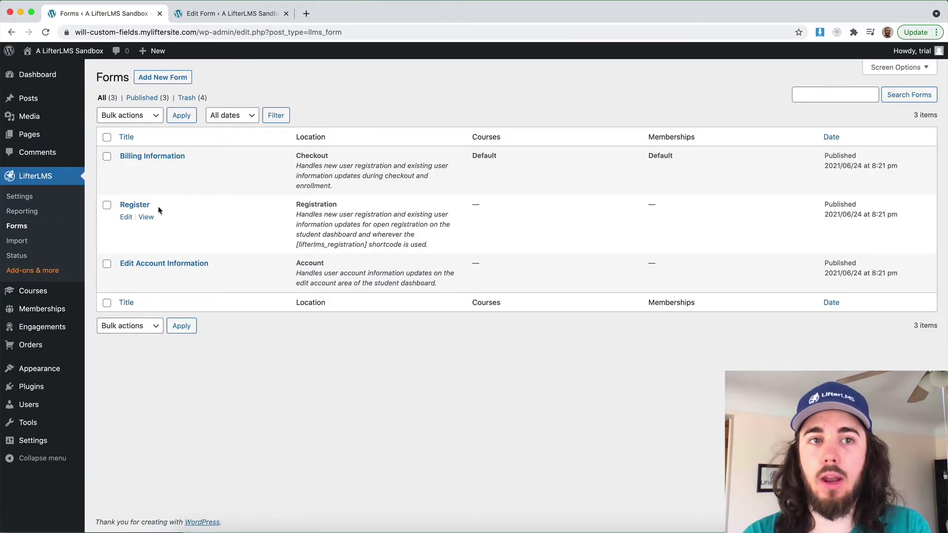
pyautogui.click(169, 79)
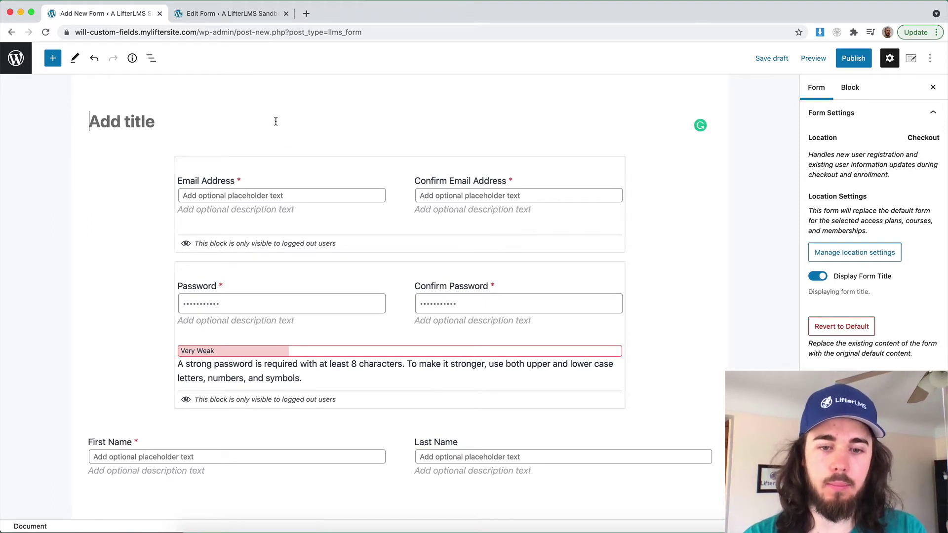
# Title the new form 'Private Coaching Course Form'
pyautogui.write('Private Coachi')
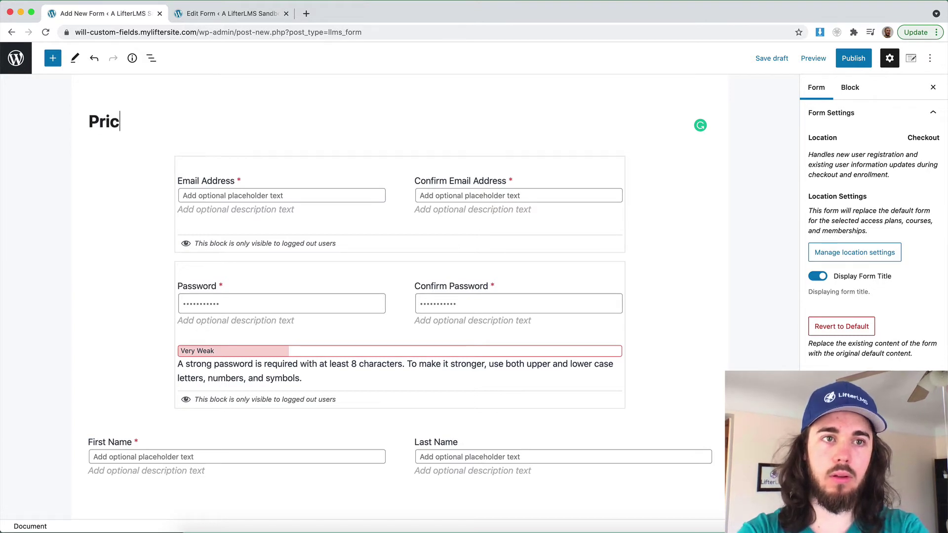
pyautogui.write('ng c')
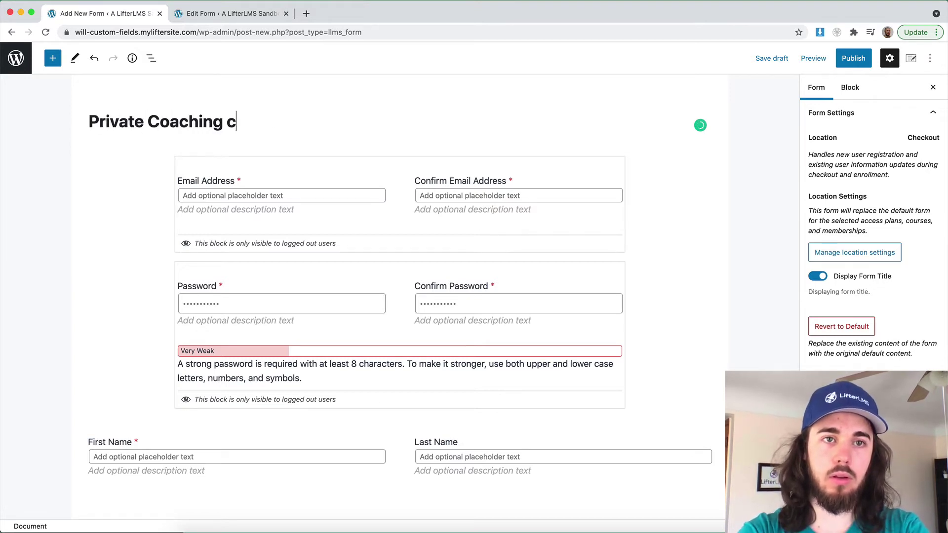
pyautogui.press('BackSpace')
pyautogui.write('Course Form')
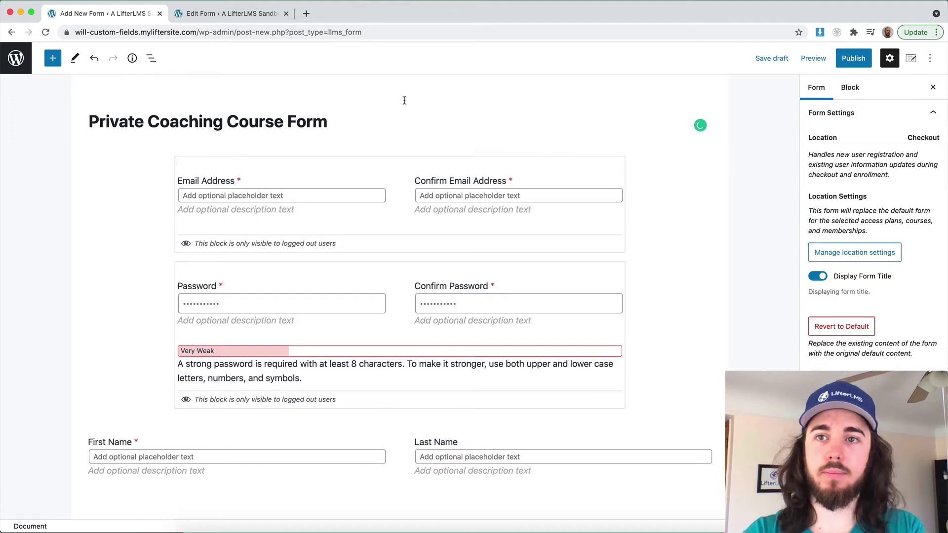
# Set the form's location to LifterLMS Quickstart Course checkout, limited to selected access plans
pyautogui.click(834, 253)
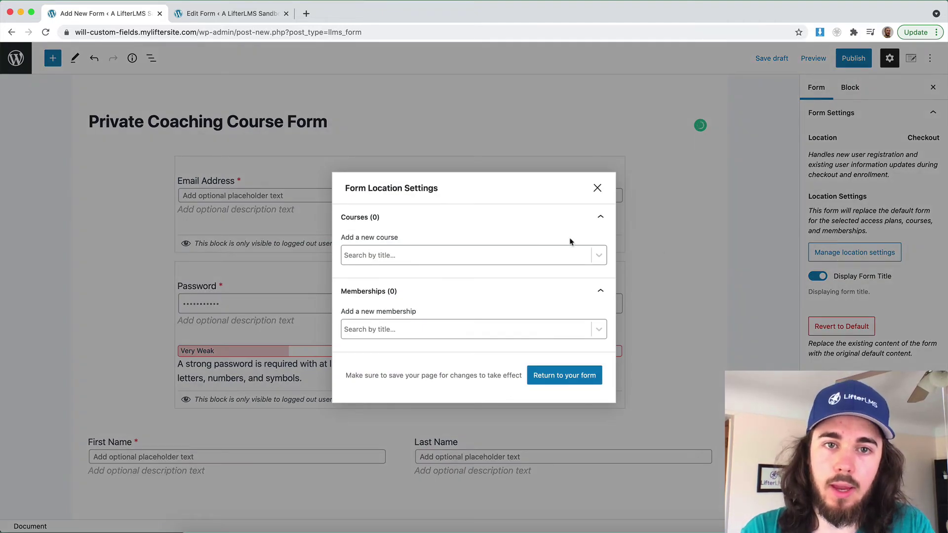
pyautogui.click(598, 188)
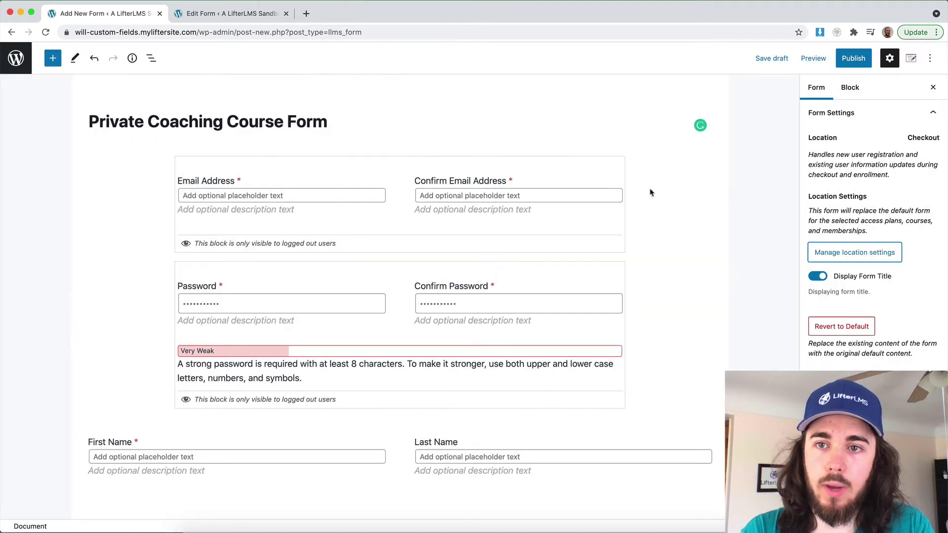
pyautogui.click(851, 255)
pyautogui.click(399, 256)
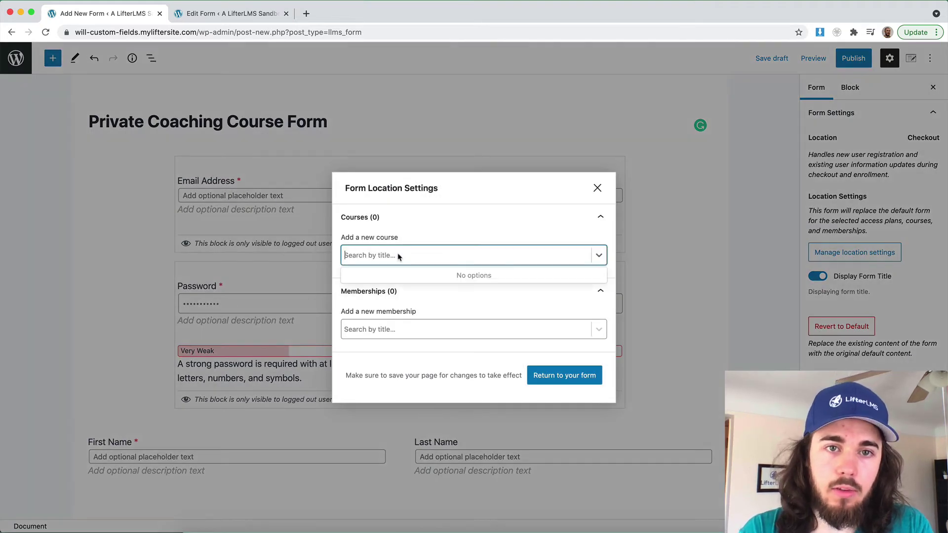
pyautogui.write('q')
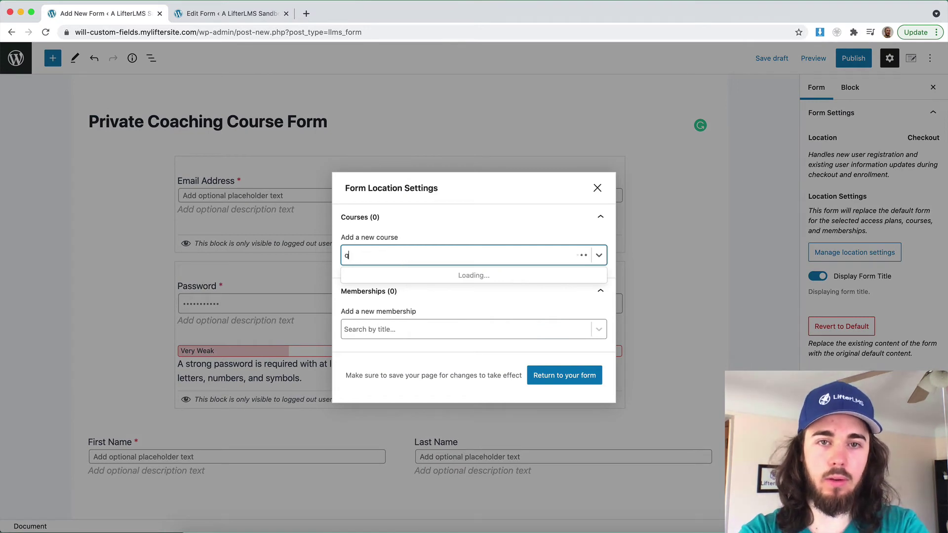
pyautogui.click(376, 274)
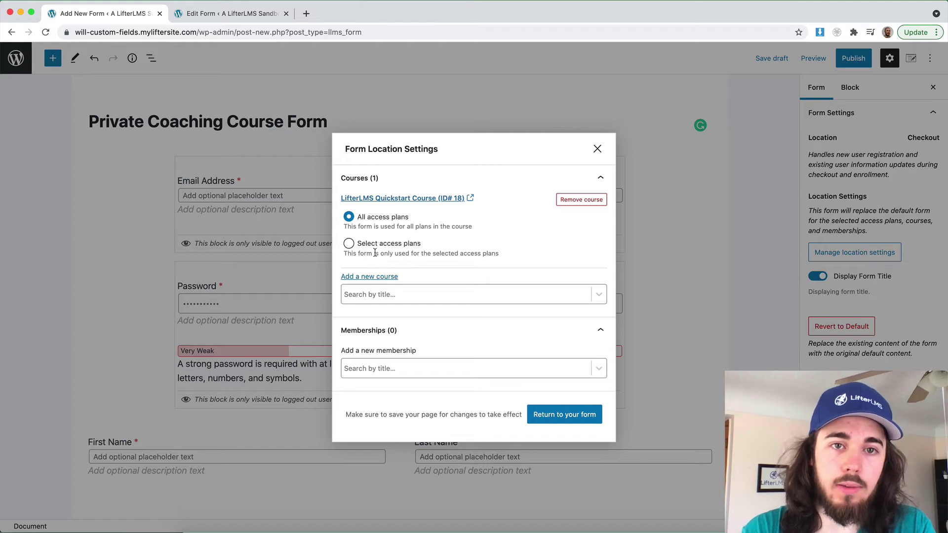
pyautogui.click(349, 244)
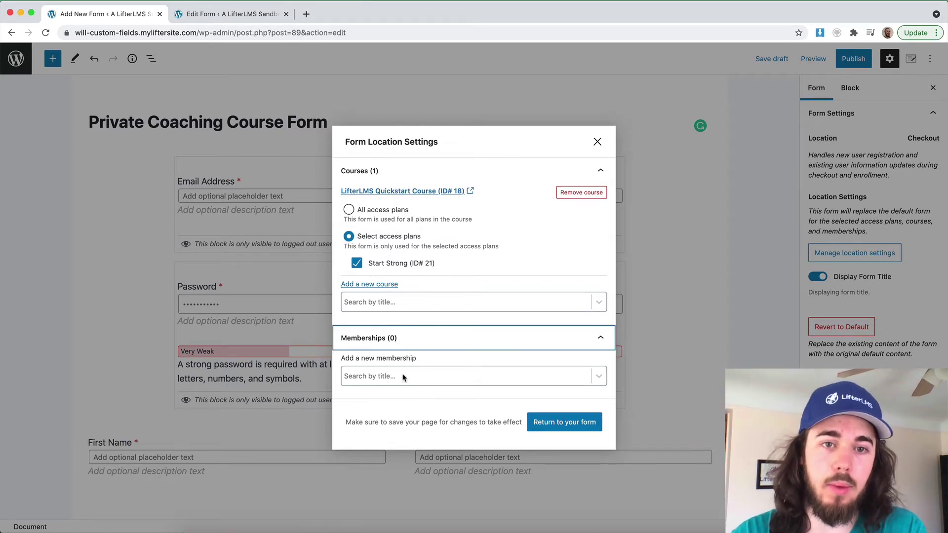
pyautogui.click(394, 381)
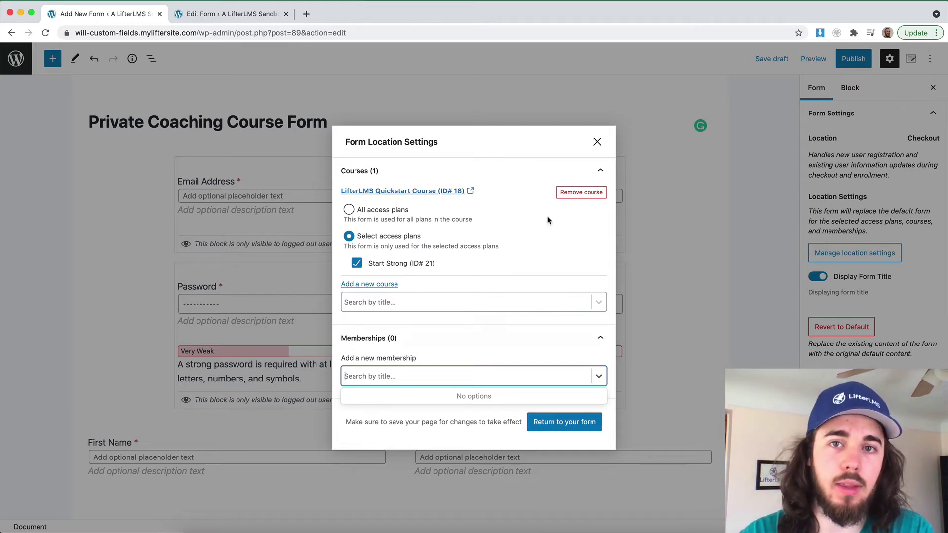
pyautogui.click(597, 142)
pyautogui.scroll(-5, 354, 222)
pyautogui.scroll(-3, 353, 222)
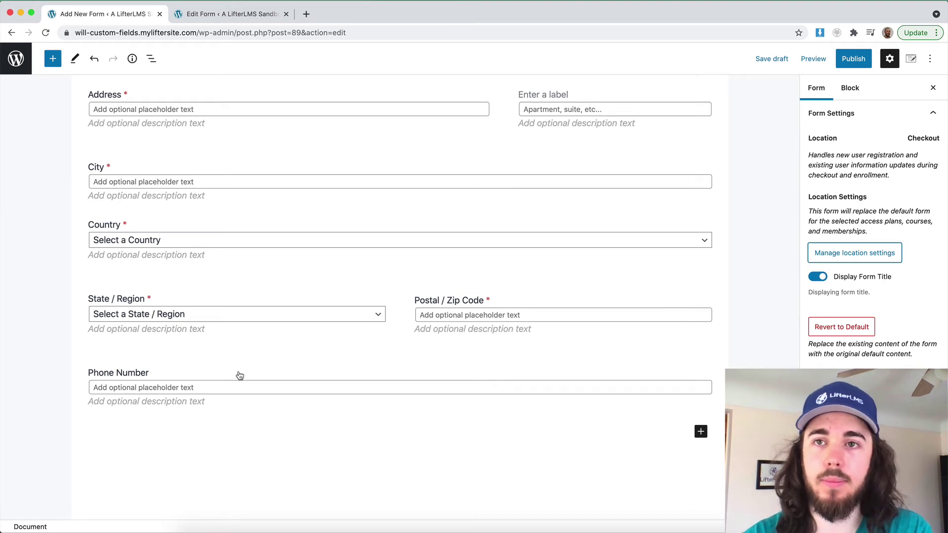
pyautogui.scroll(10, 239, 376)
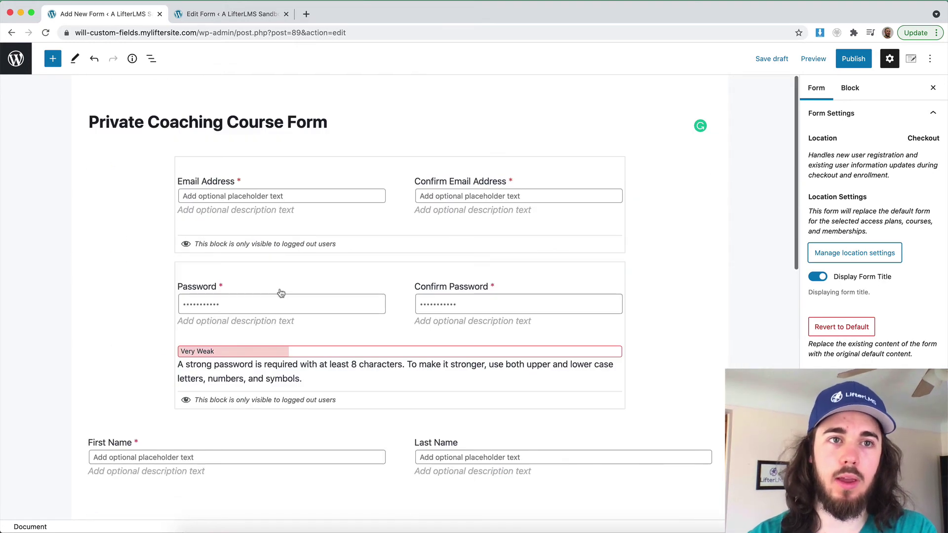
# Publish the Private Coaching Course Form, then start a new blank page
pyautogui.click(845, 254)
pyautogui.click(844, 256)
pyautogui.click(848, 60)
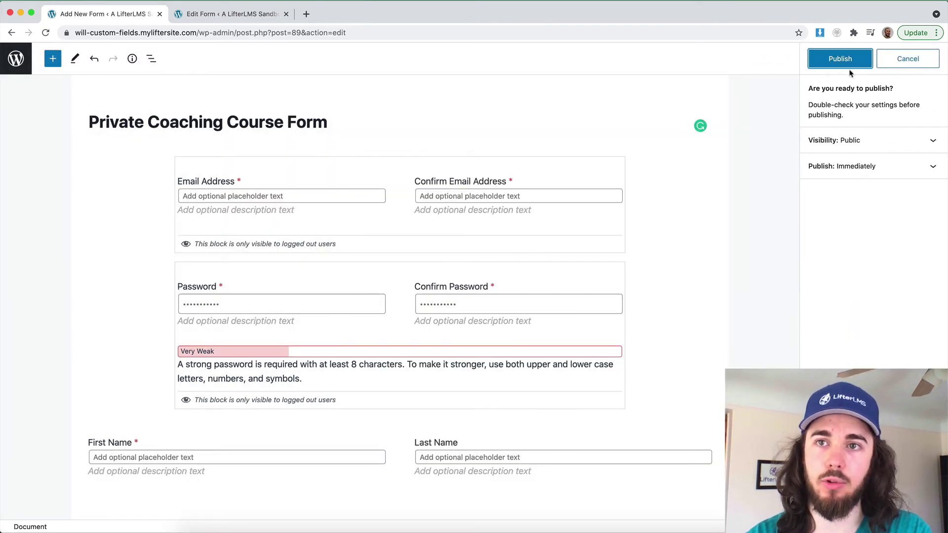
pyautogui.click(849, 61)
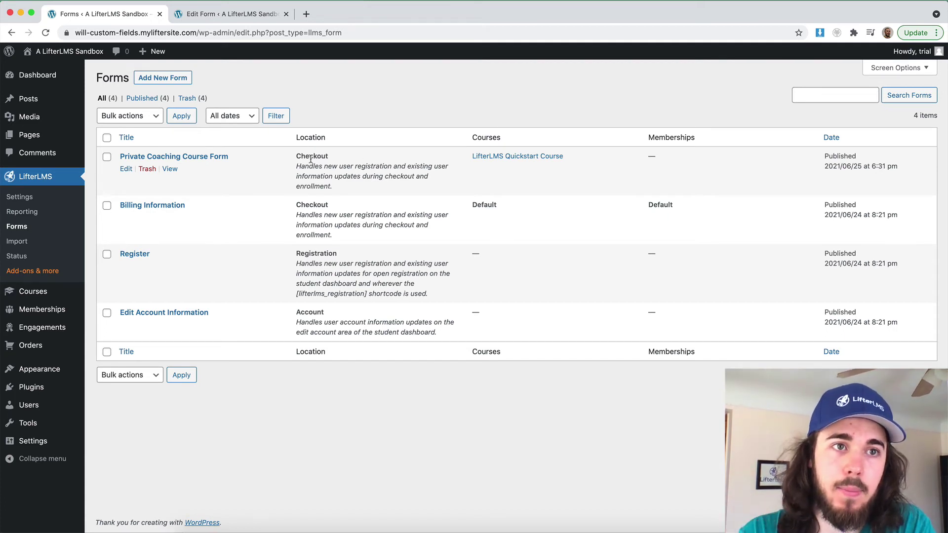
pyautogui.moveTo(29, 134)
pyautogui.click(103, 151)
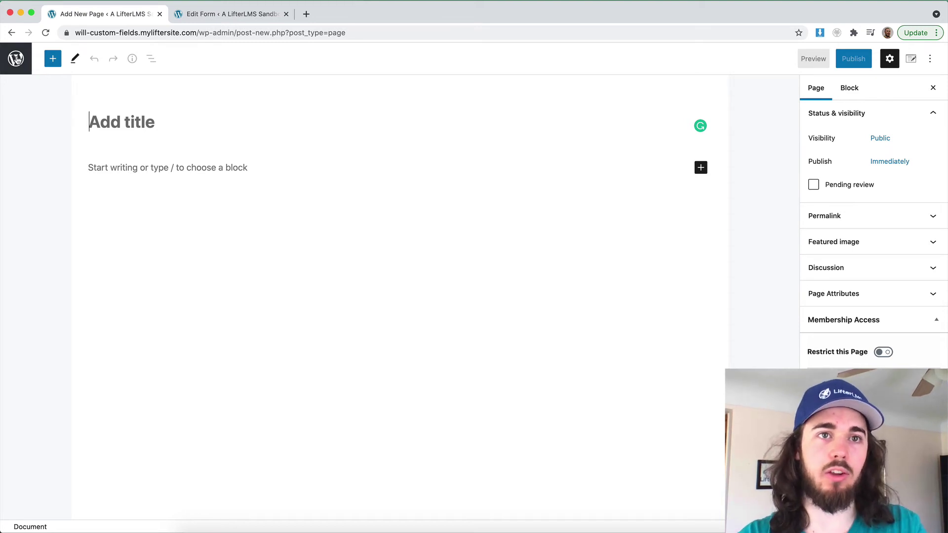
# Open the Dashboard page and add an empty paragraph block
pyautogui.click(13, 59)
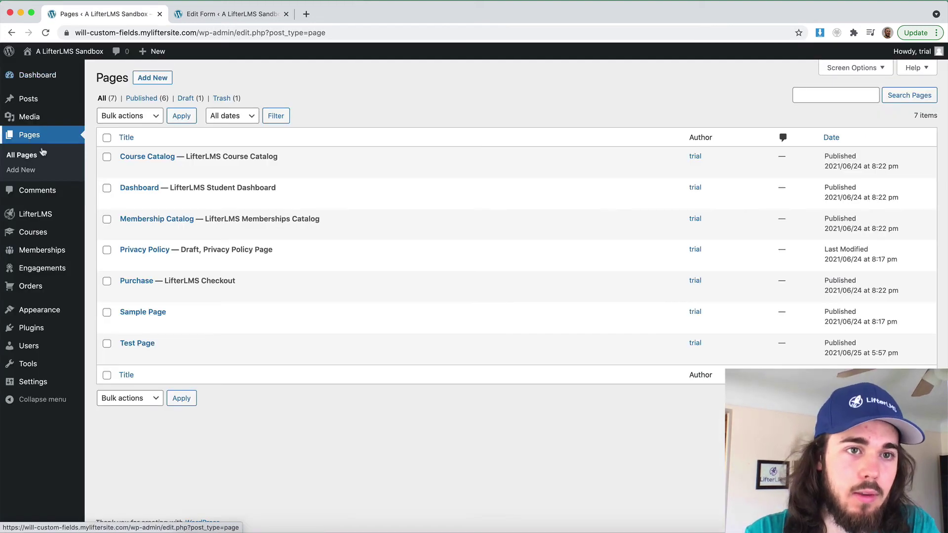
pyautogui.click(126, 201)
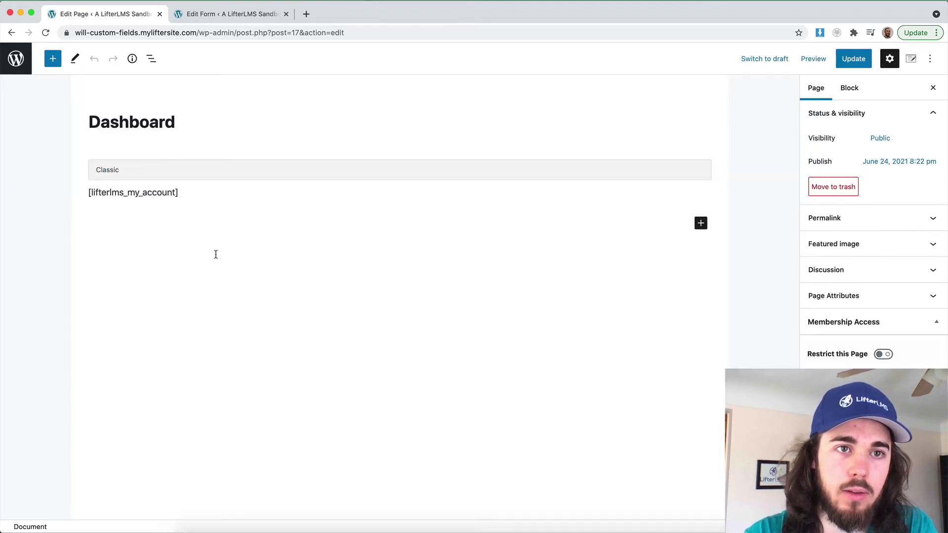
pyautogui.click(700, 223)
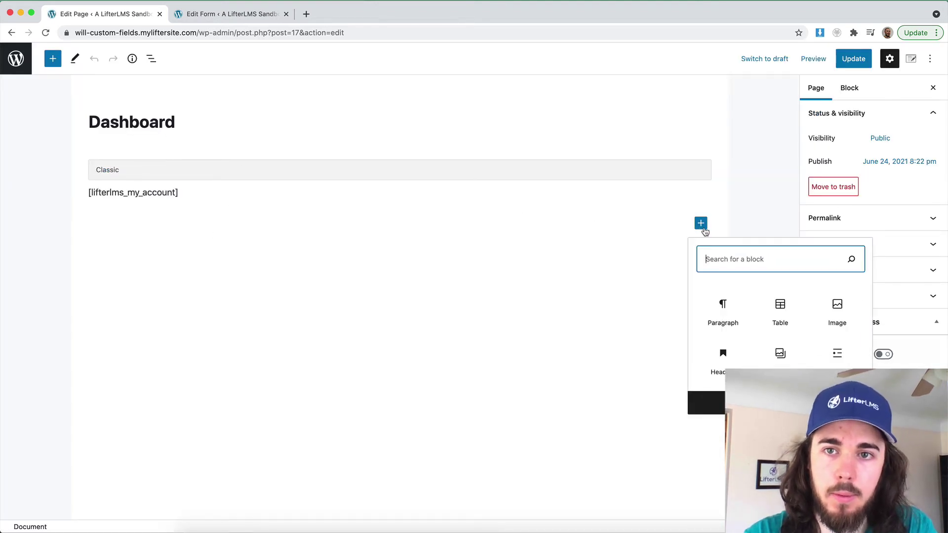
pyautogui.click(721, 309)
# Write 'Hi [llms-user first_name]!', move it above the account shortcode, and update the page
pyautogui.write('Hi')
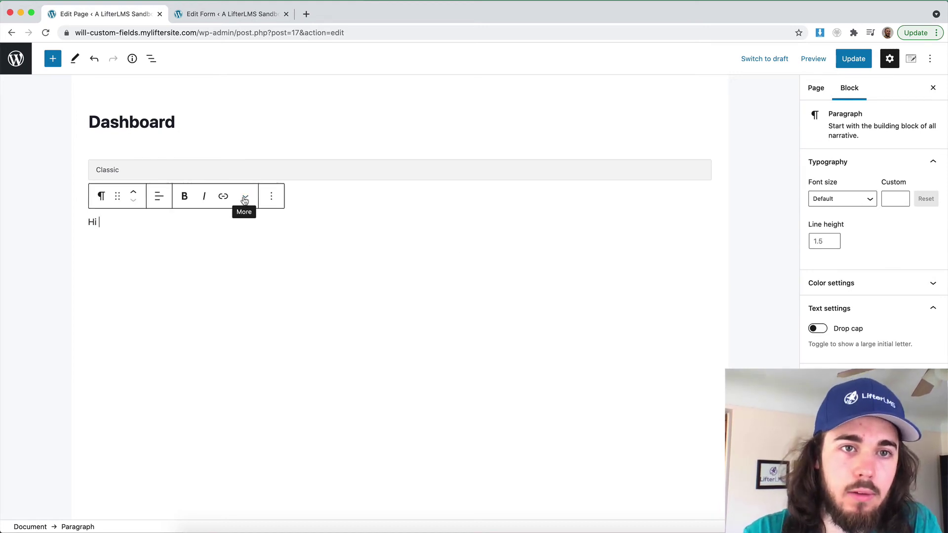
pyautogui.click(245, 198)
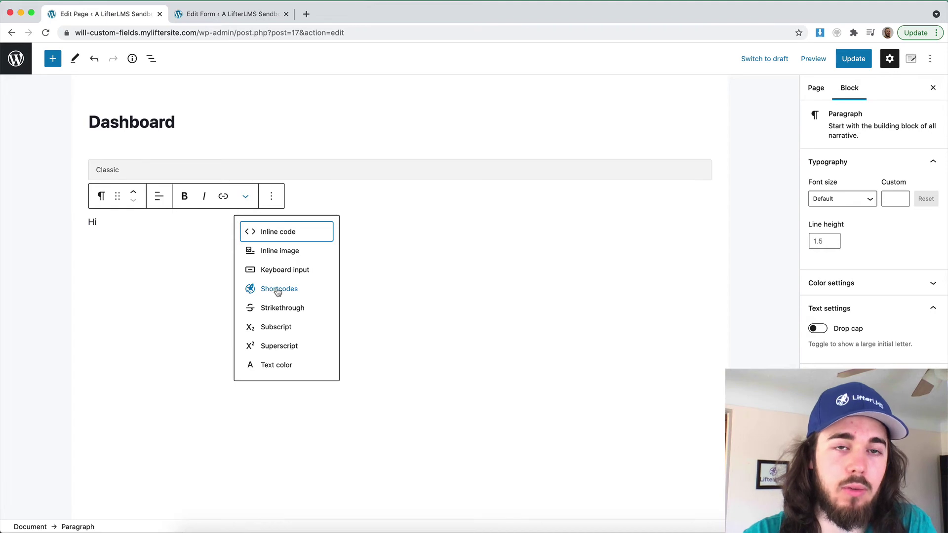
pyautogui.click(272, 291)
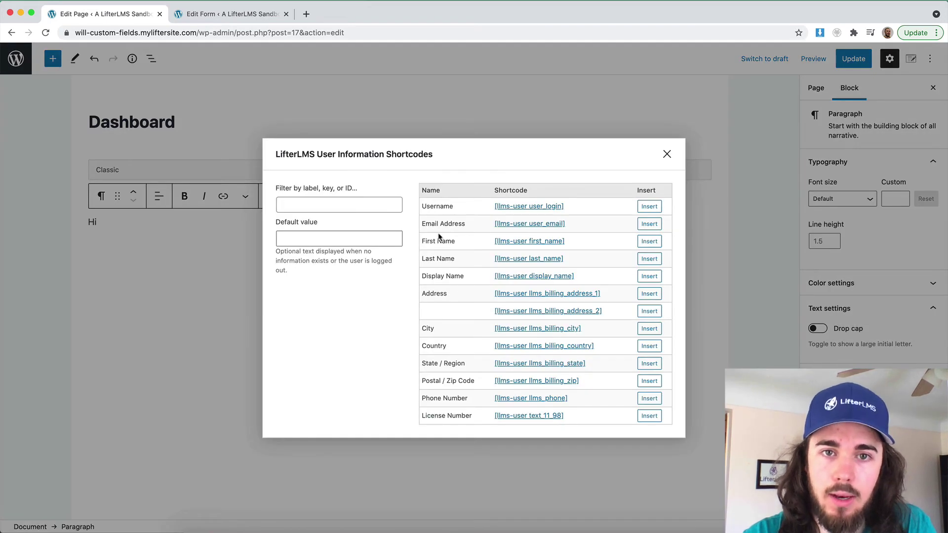
pyautogui.moveTo(430, 205); pyautogui.dragTo(448, 258)
pyautogui.click(444, 256)
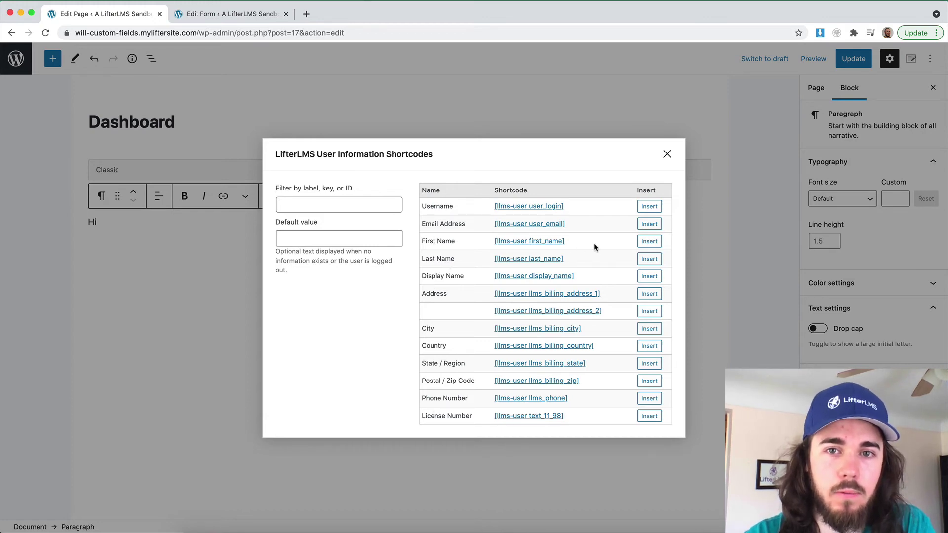
pyautogui.click(645, 246)
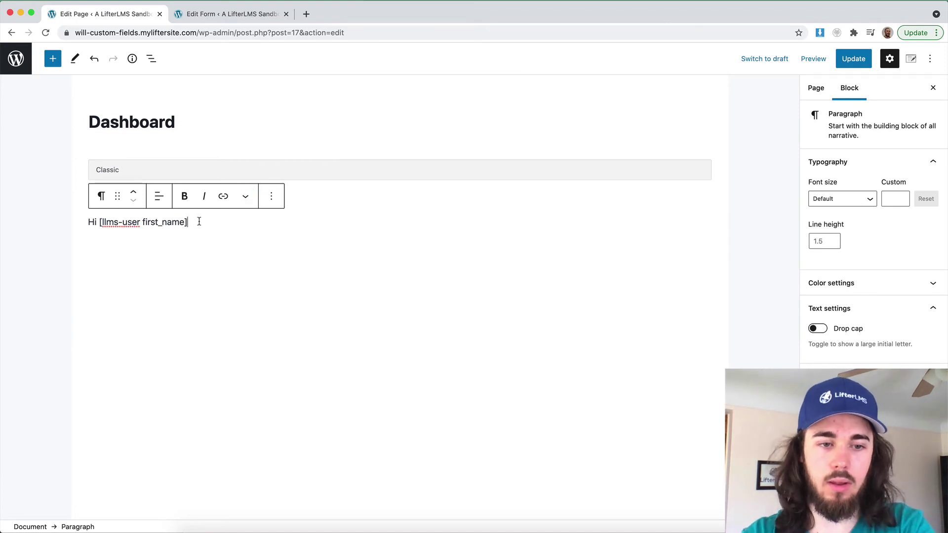
pyautogui.write('!')
pyautogui.click(133, 193)
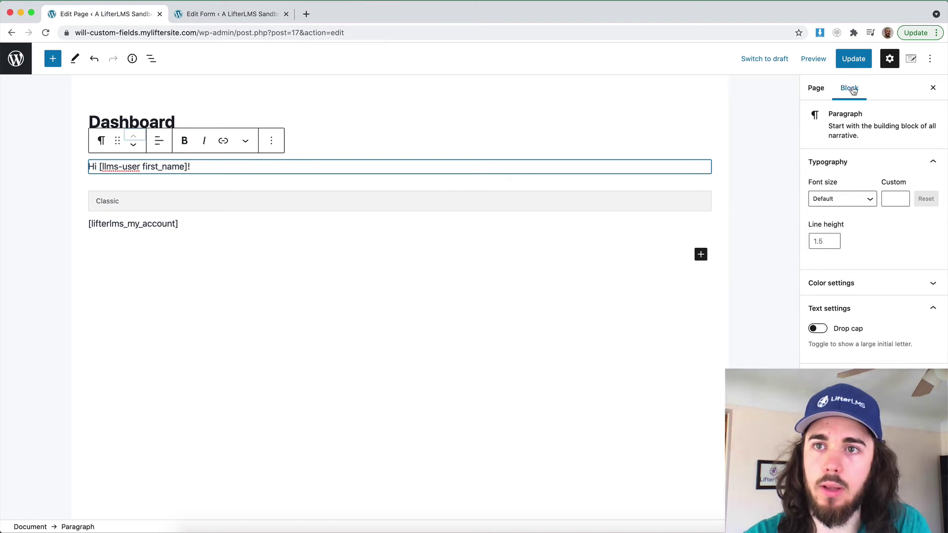
pyautogui.click(854, 59)
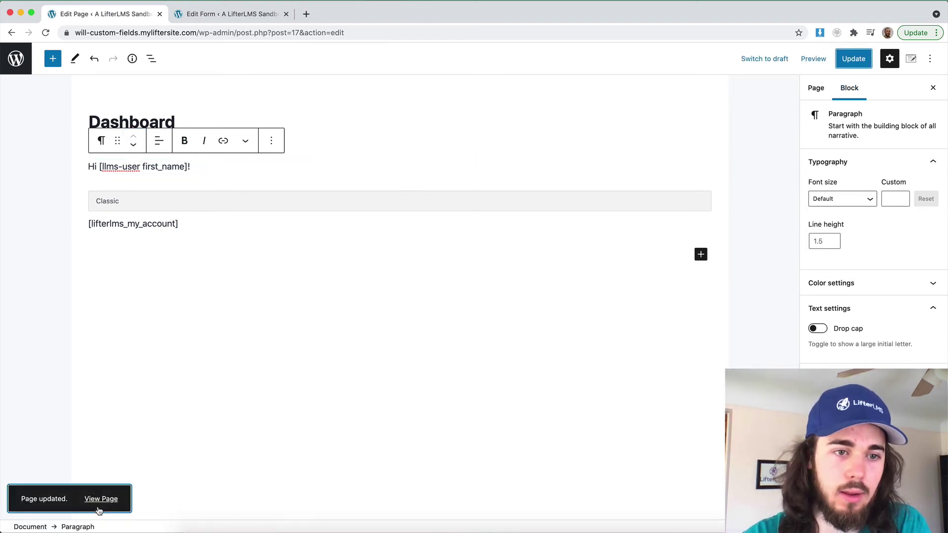
# View the live Dashboard page to check the greeting shows the student's first name
pyautogui.click(101, 500)
pyautogui.scroll(-2, 226, 294)
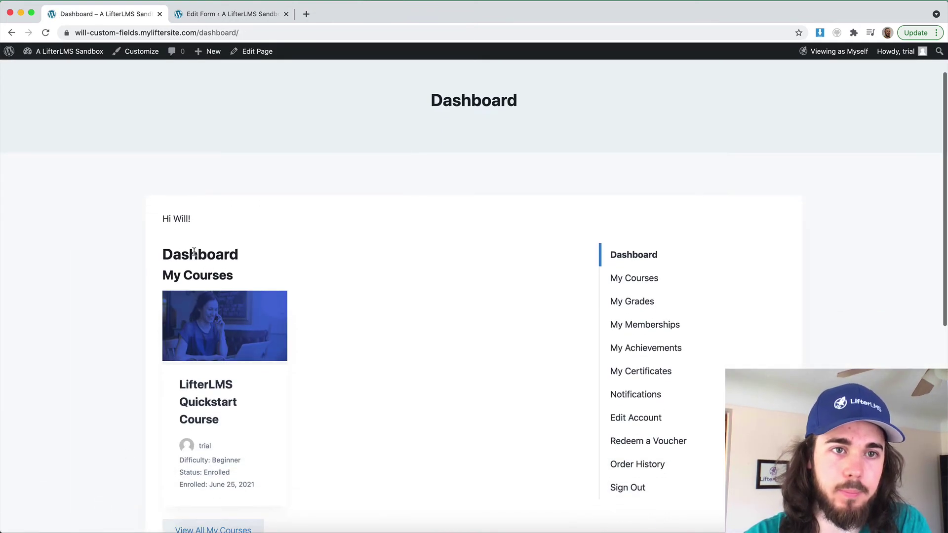
pyautogui.moveTo(161, 219); pyautogui.dragTo(220, 220)
pyautogui.click(235, 228)
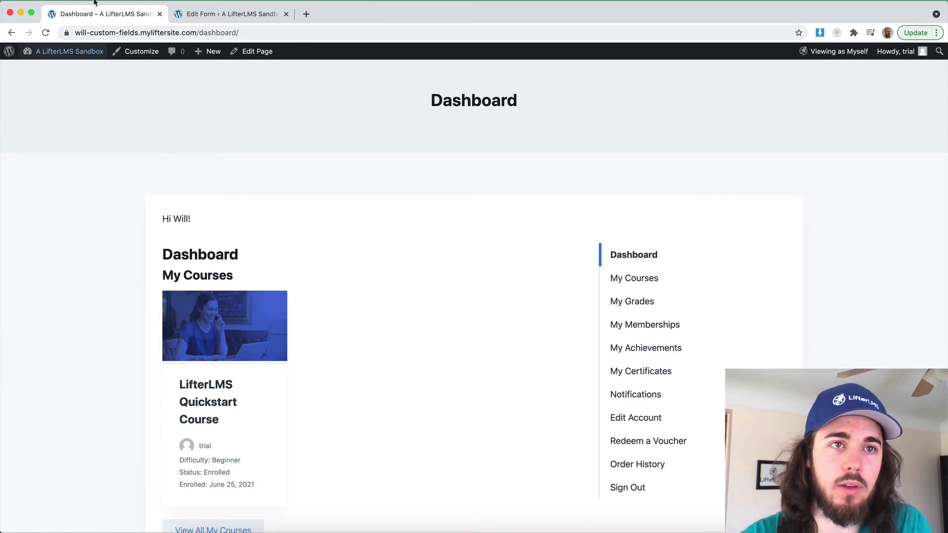
# Insert the License Number user shortcode into the greeting, then leave the editor without saving
pyautogui.click(12, 33)
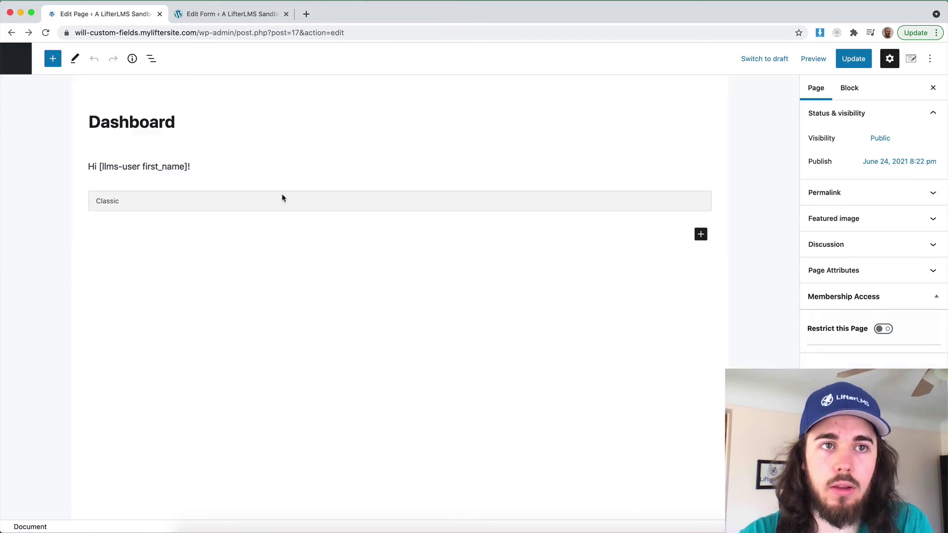
pyautogui.click(230, 160)
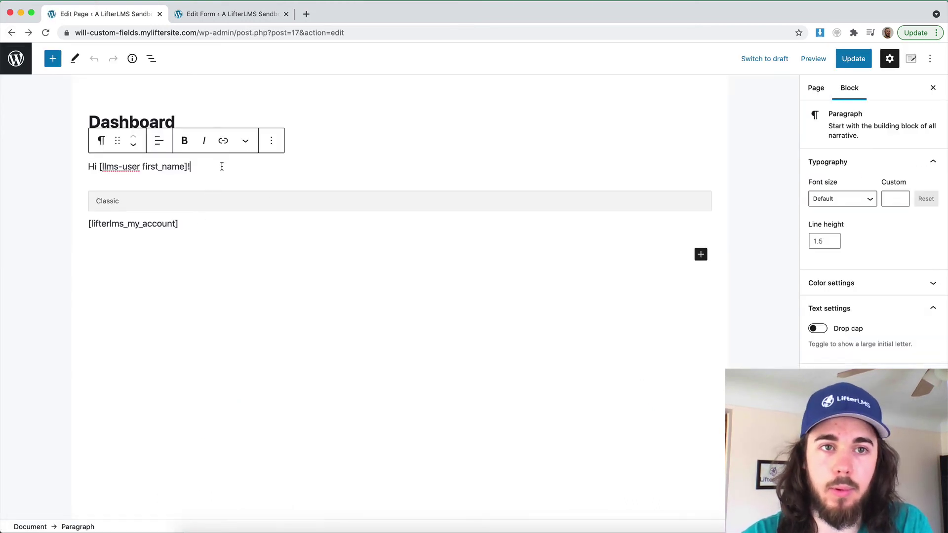
pyautogui.click(245, 142)
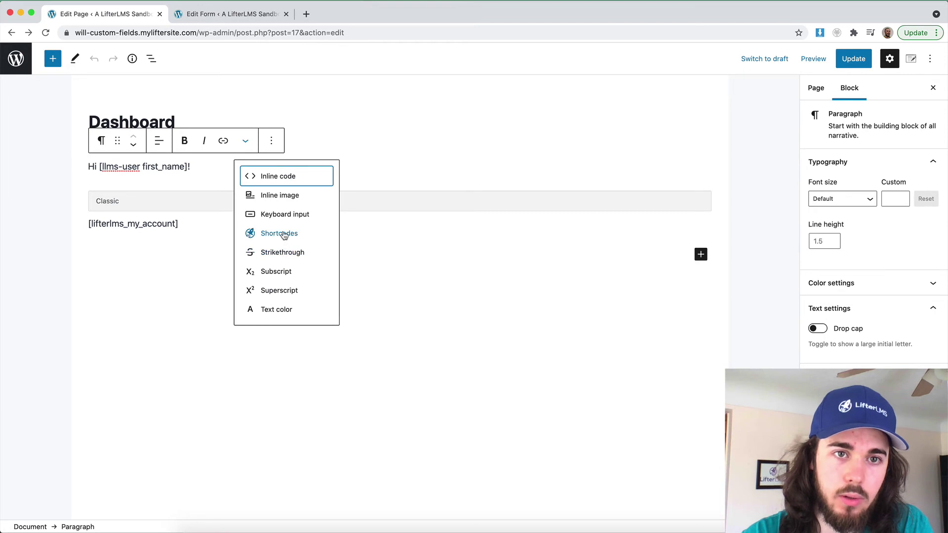
pyautogui.click(276, 235)
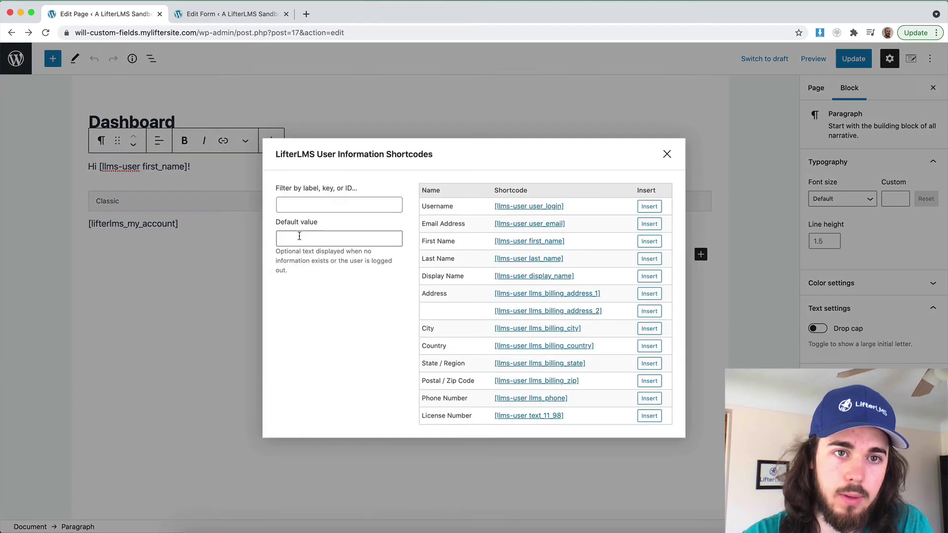
pyautogui.click(649, 419)
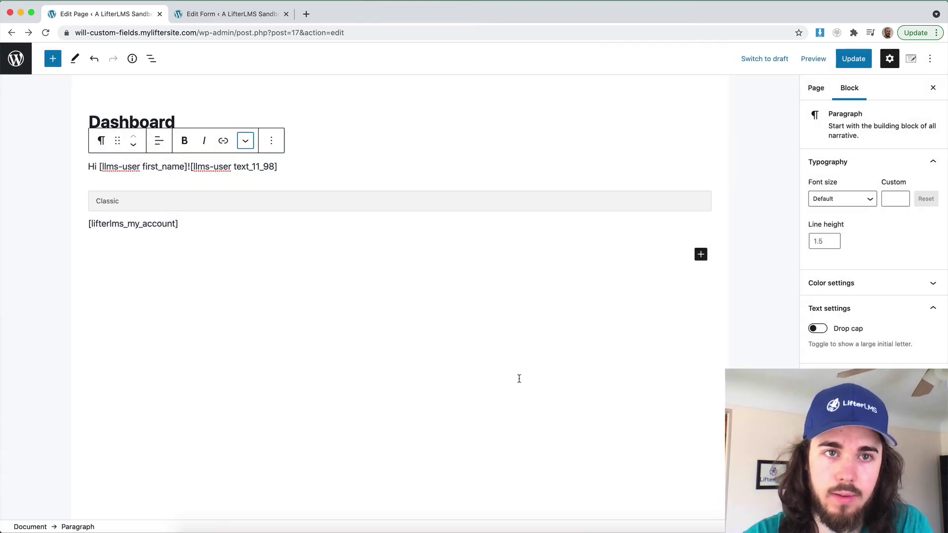
pyautogui.moveTo(191, 167); pyautogui.dragTo(301, 166)
pyautogui.press('super+c')
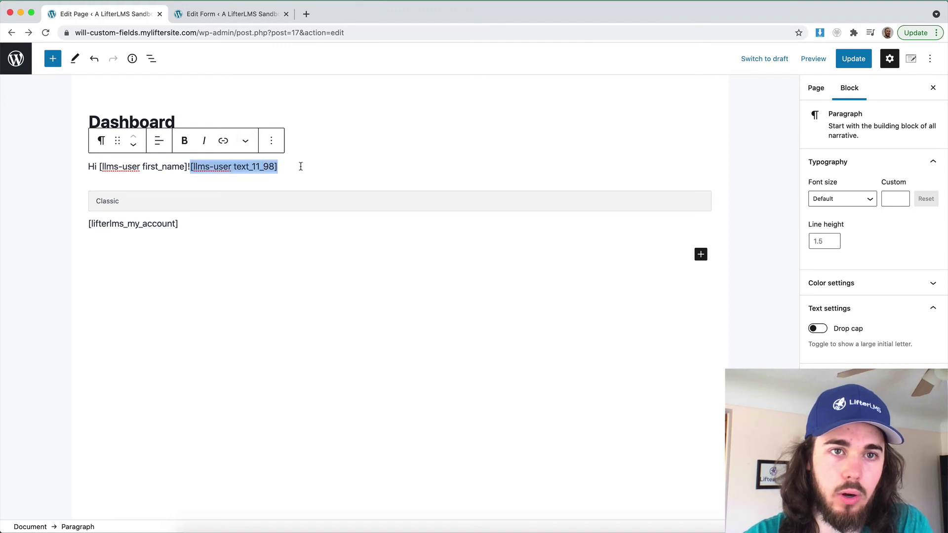
pyautogui.click(16, 59)
pyautogui.press('Return')
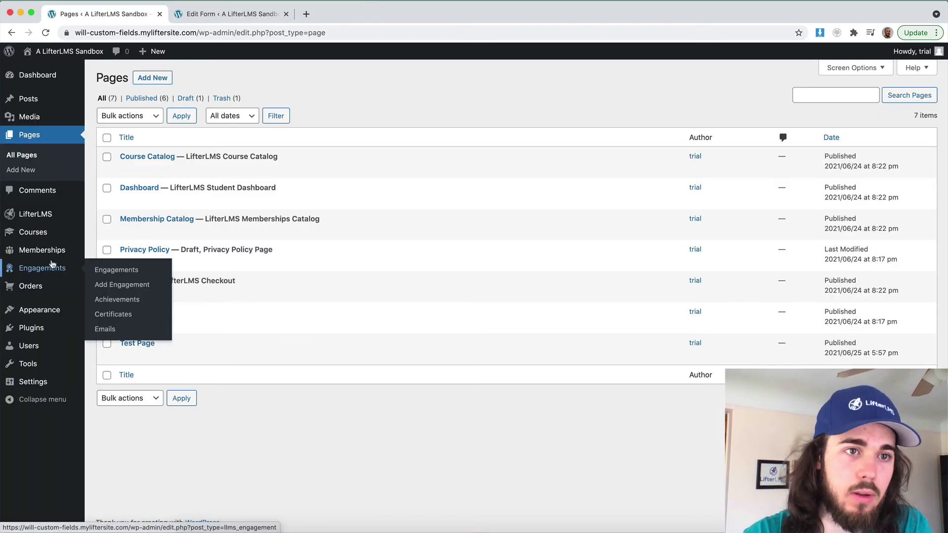
# Add a new certificate under Engagements > Certificates, ready to write its body
pyautogui.moveTo(35, 268)
pyautogui.click(119, 317)
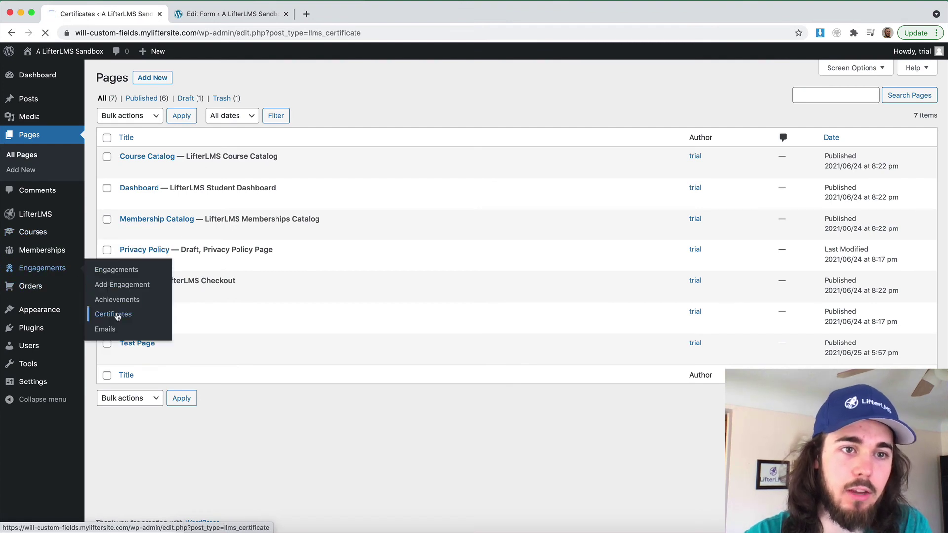
pyautogui.click(191, 85)
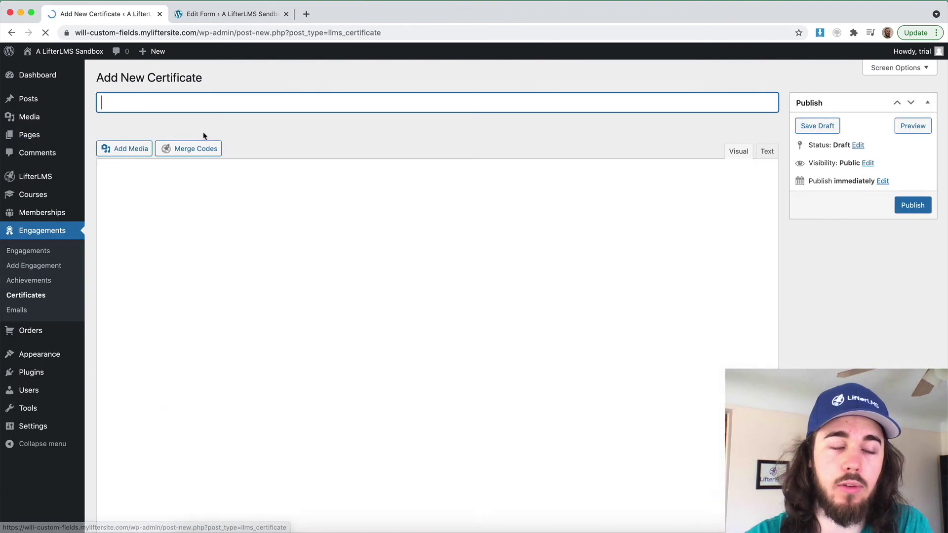
pyautogui.click(254, 262)
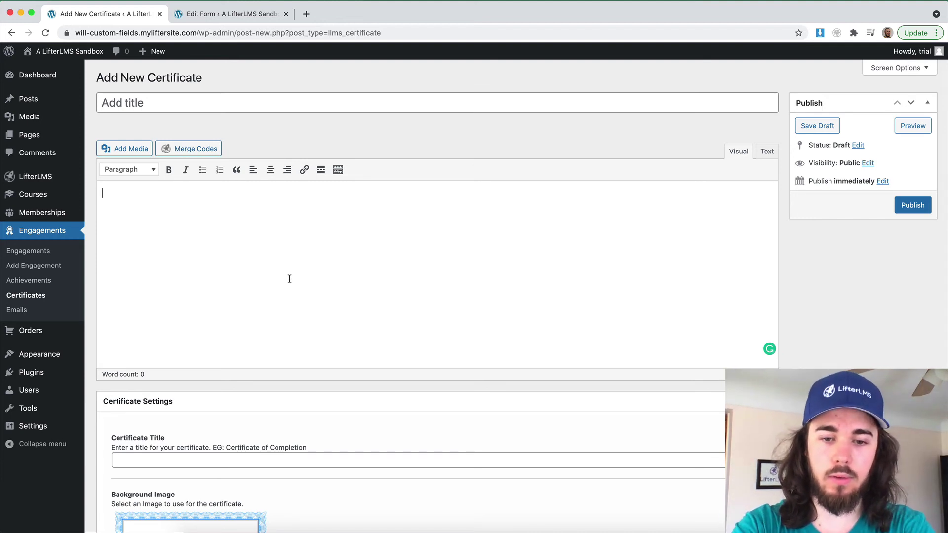
# Write 'Congrats! {first_name} {last_name} has completed the Quickstart Course' plus the [llms-user text_11_98] shortcode
pyautogui.write('Congrats!')
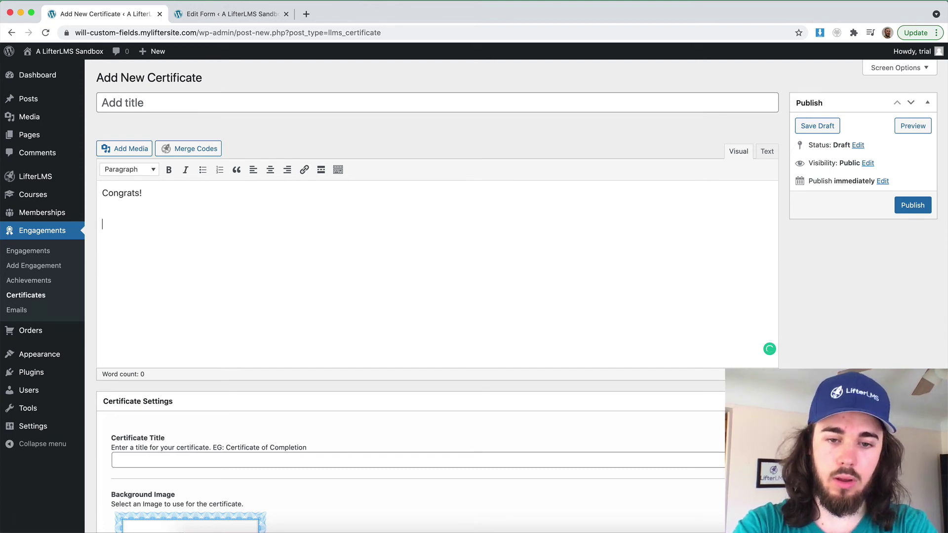
pyautogui.press('Return')
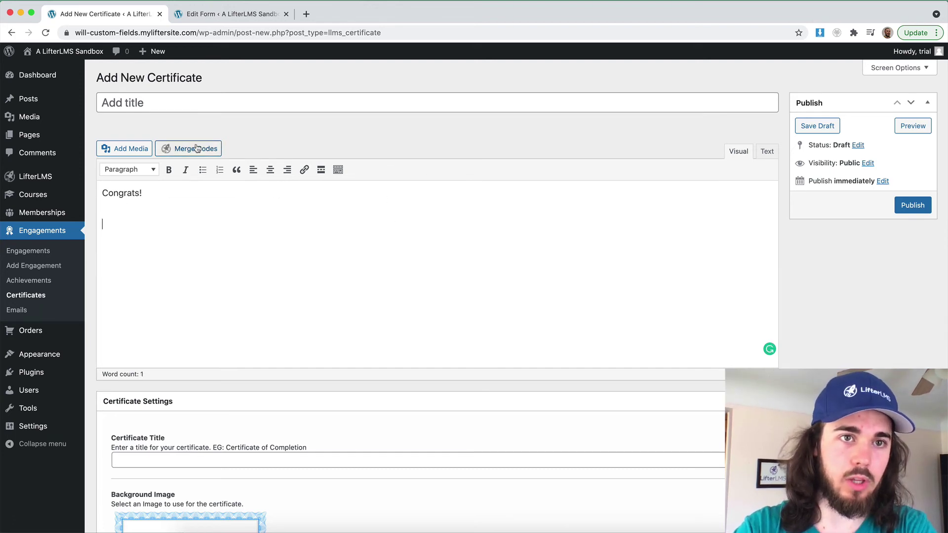
pyautogui.click(196, 149)
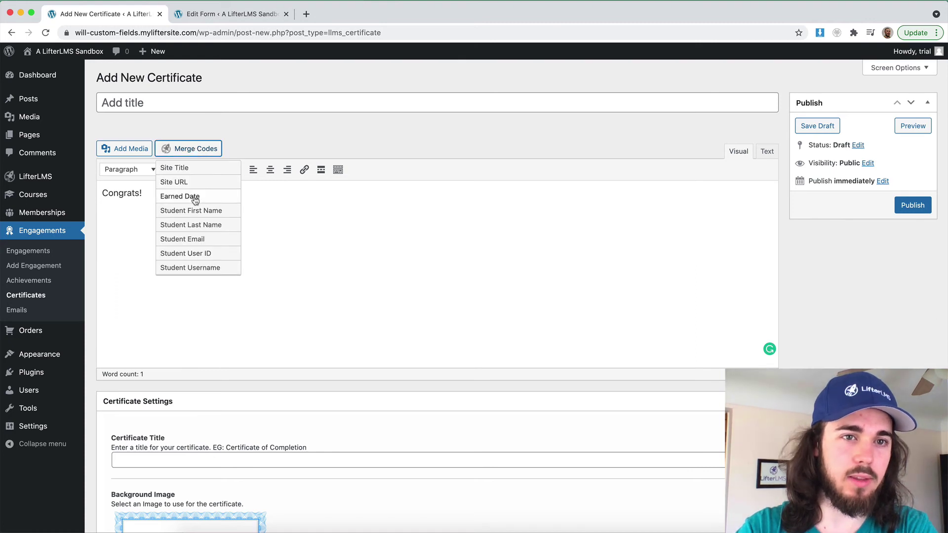
pyautogui.click(195, 213)
pyautogui.click(192, 148)
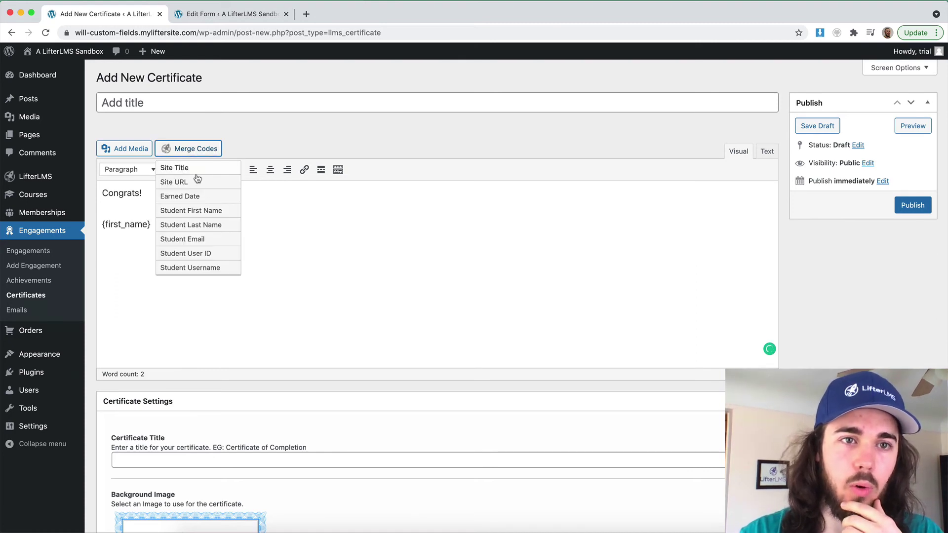
pyautogui.click(207, 225)
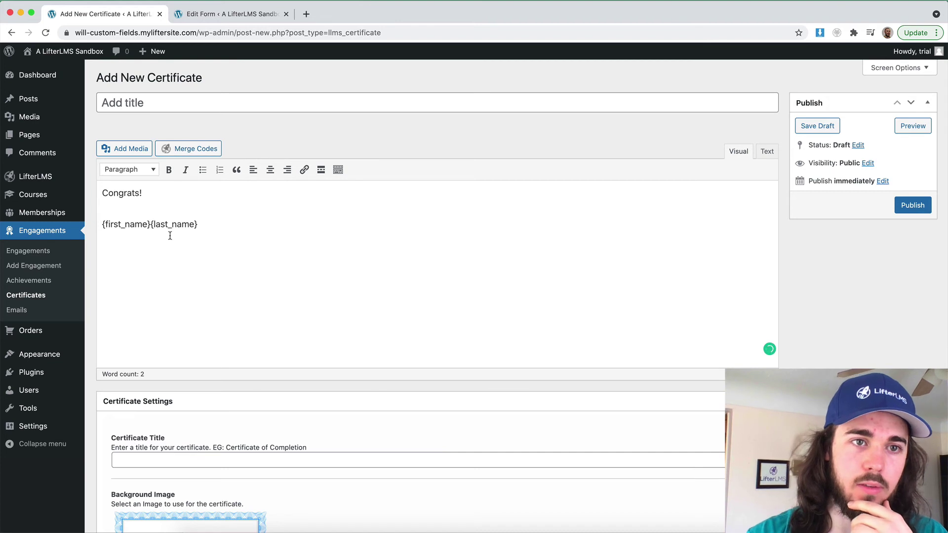
pyautogui.click(151, 224)
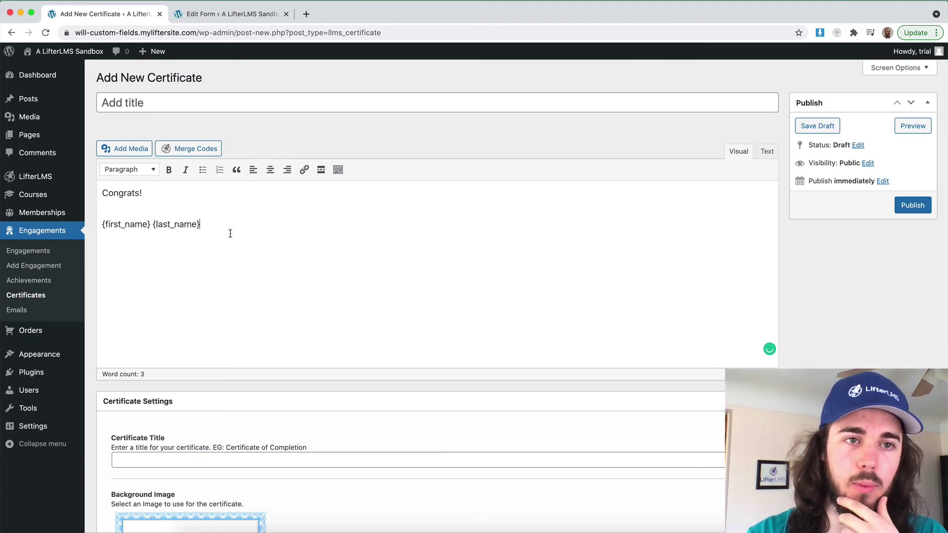
pyautogui.press('super+v')
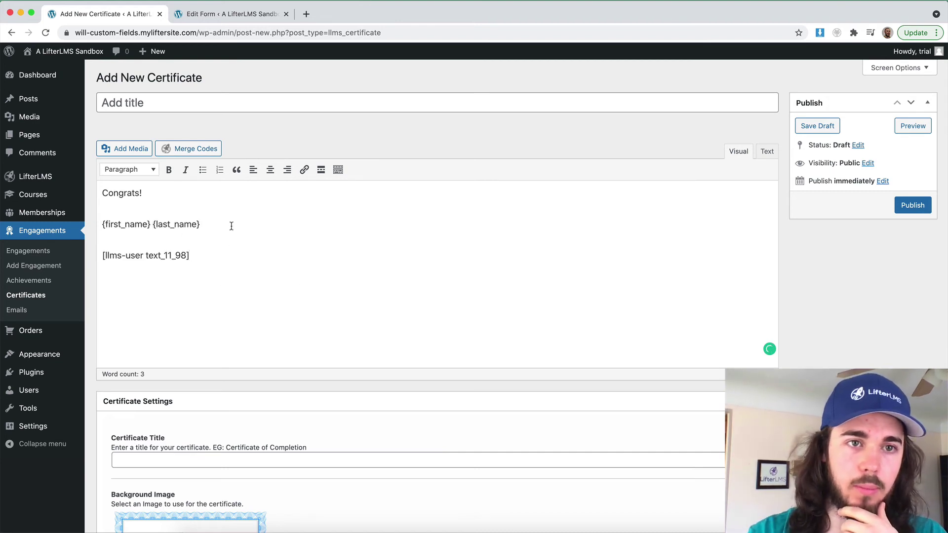
pyautogui.click(102, 224)
pyautogui.press('BackSpace')
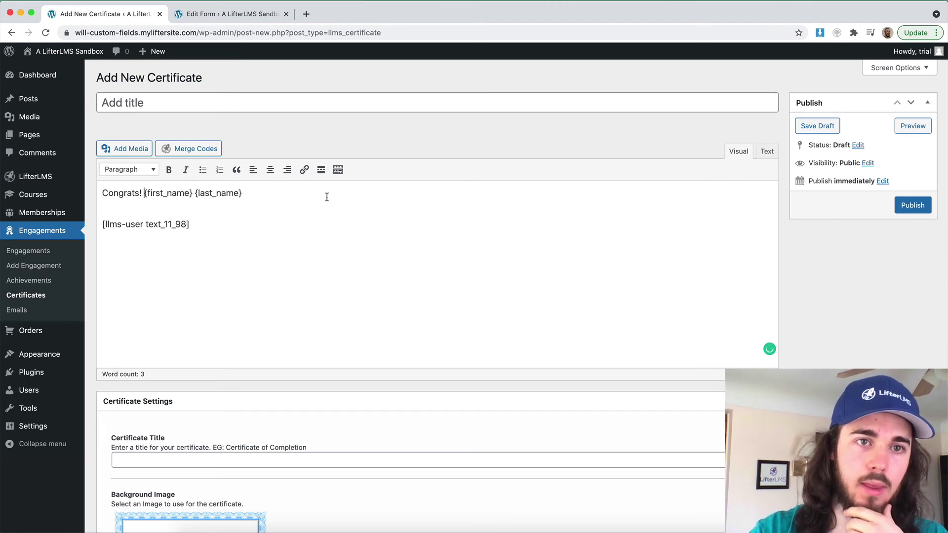
pyautogui.write('has comple')
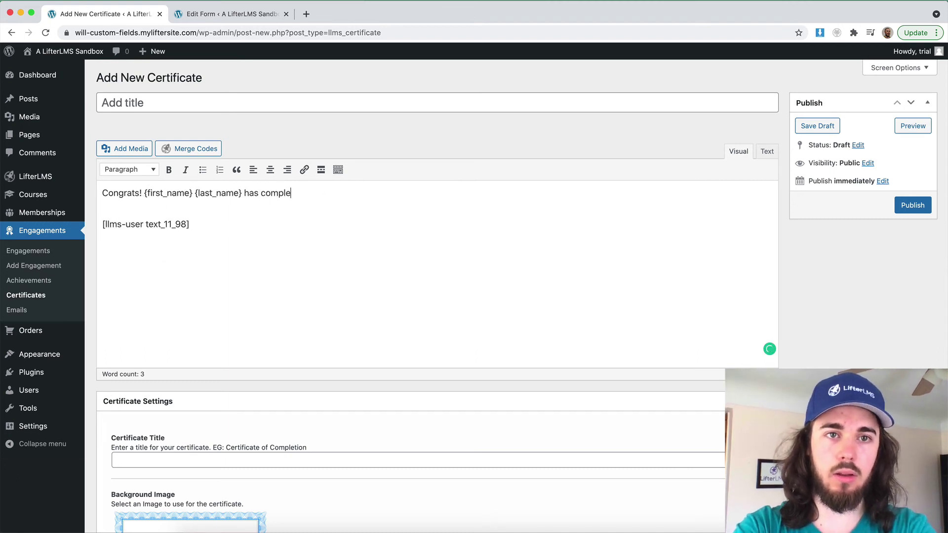
pyautogui.write('ted the qu')
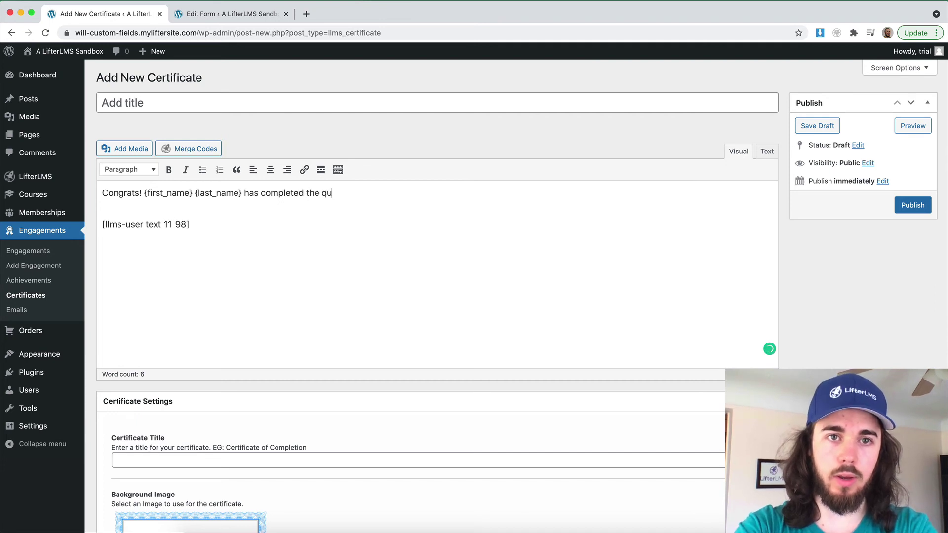
pyautogui.write('uickstart ')
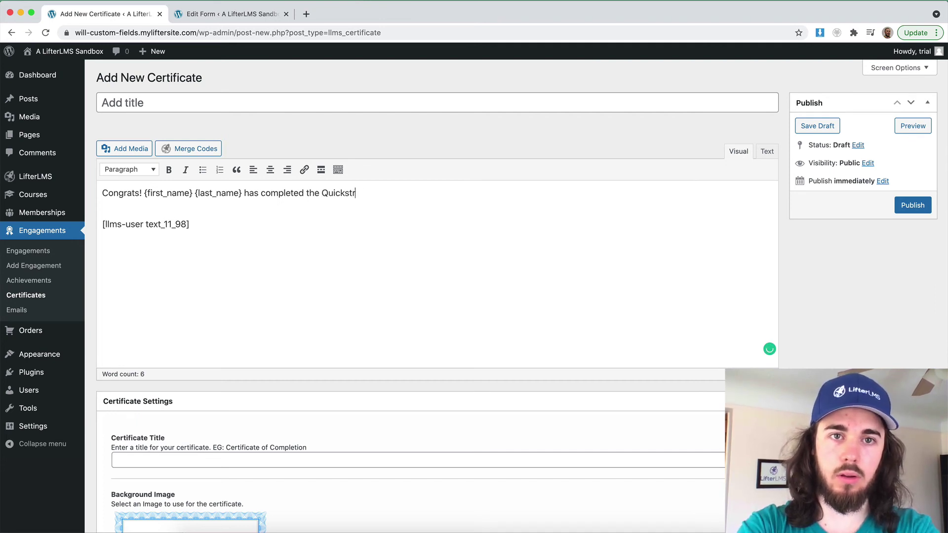
pyautogui.write('Course')
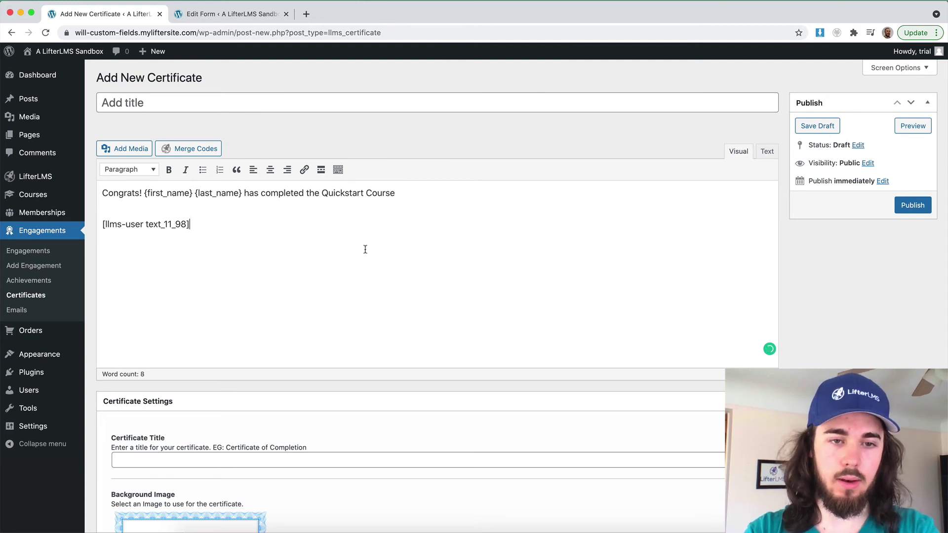
# Center all the text, label the shortcode 'License Number:', and publish the certificate
pyautogui.press('super+a')
pyautogui.click(270, 169)
pyautogui.click(370, 239)
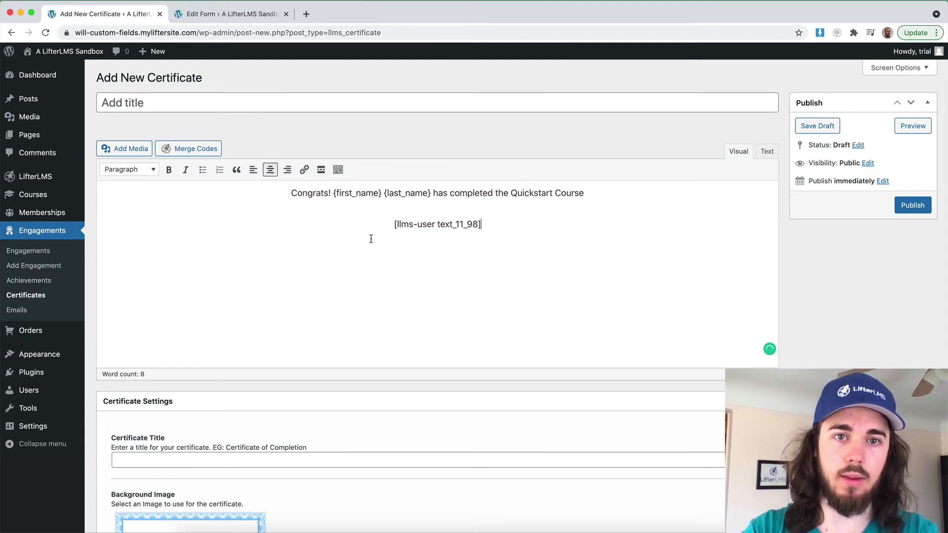
pyautogui.click(389, 224)
pyautogui.write('License Number:')
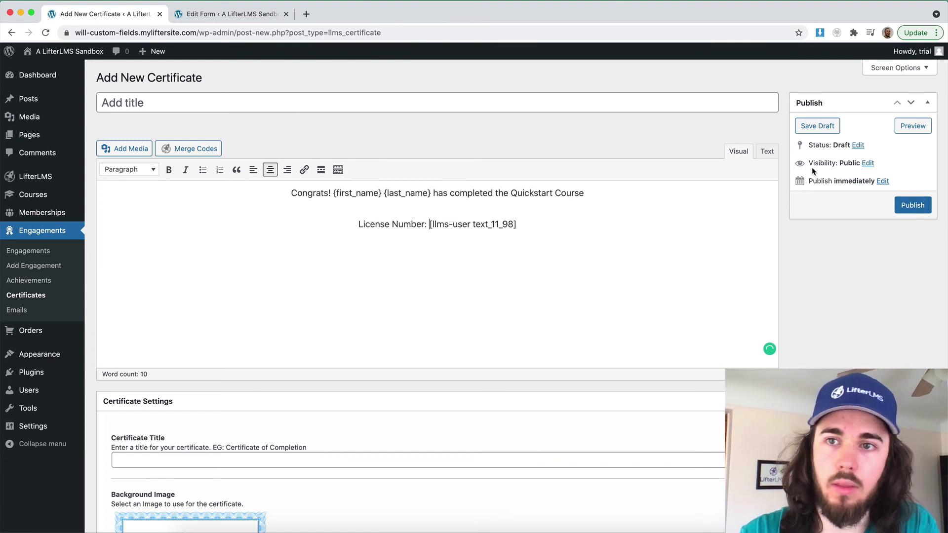
pyautogui.click(912, 206)
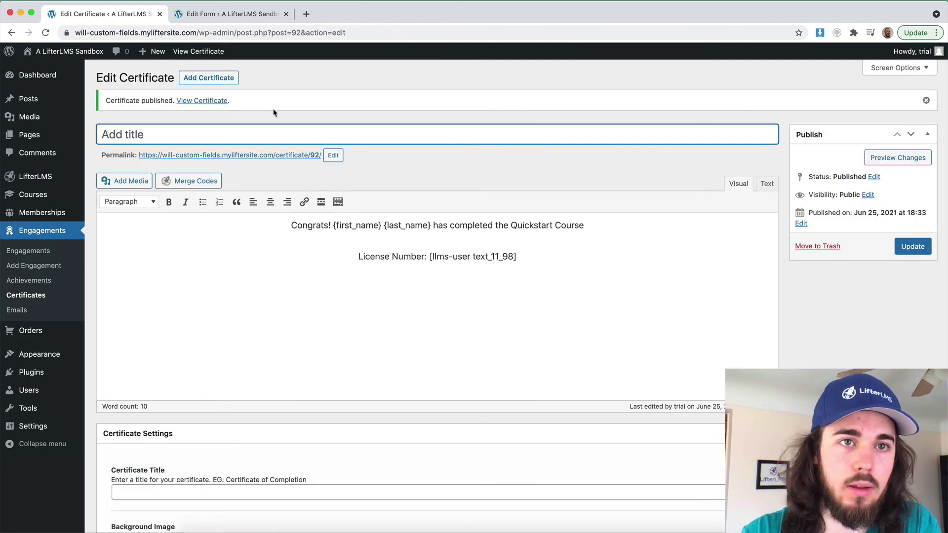
# Check the student's name and license number on the live certificate, then return to the admin Dashboard
pyautogui.click(207, 51)
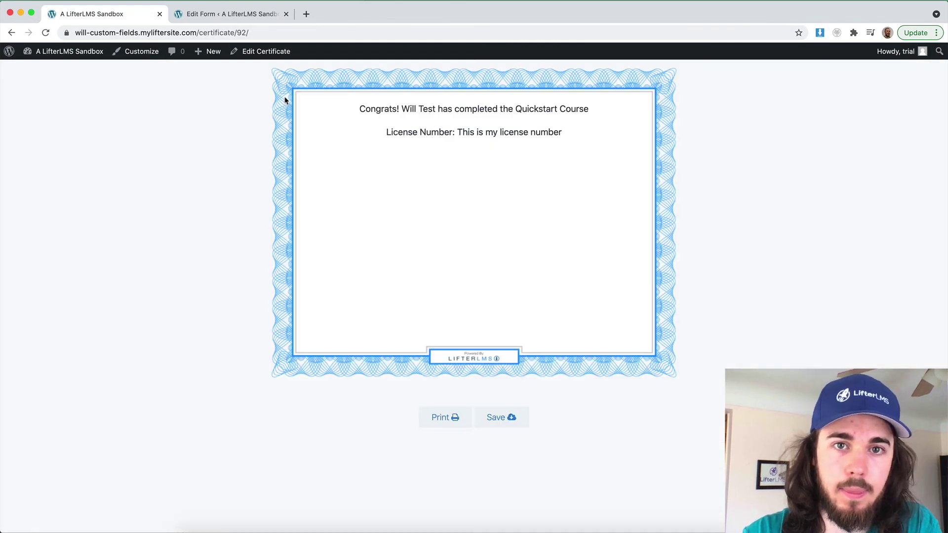
pyautogui.moveTo(385, 109); pyautogui.dragTo(468, 148)
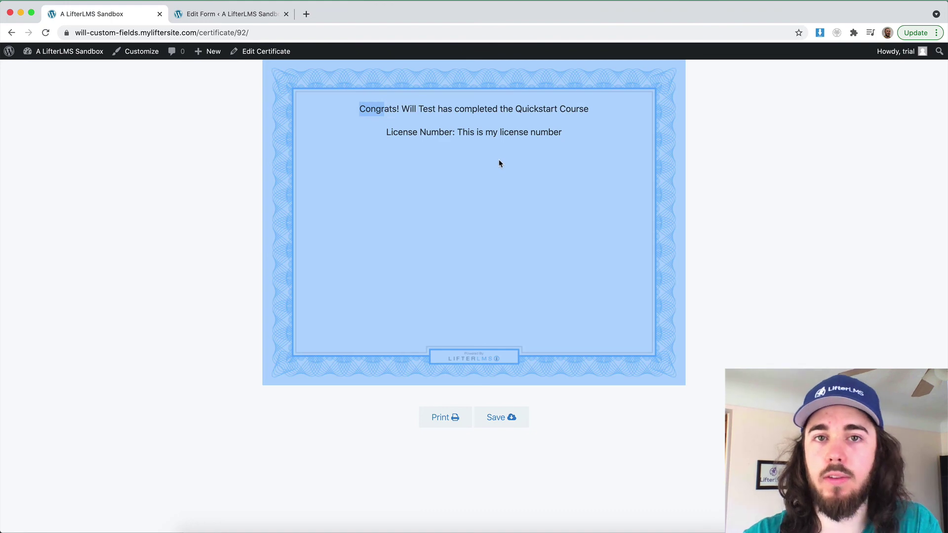
pyautogui.click(706, 148)
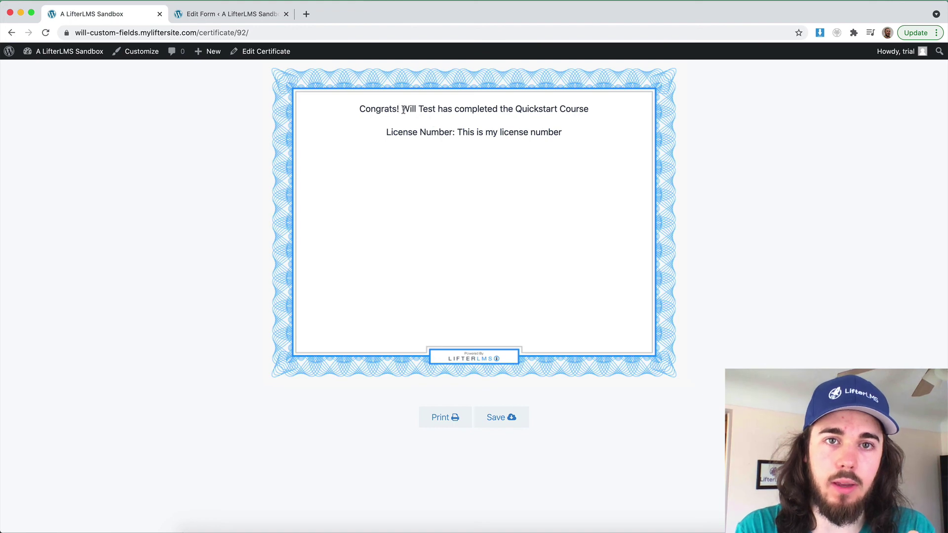
pyautogui.moveTo(403, 110); pyautogui.dragTo(462, 110)
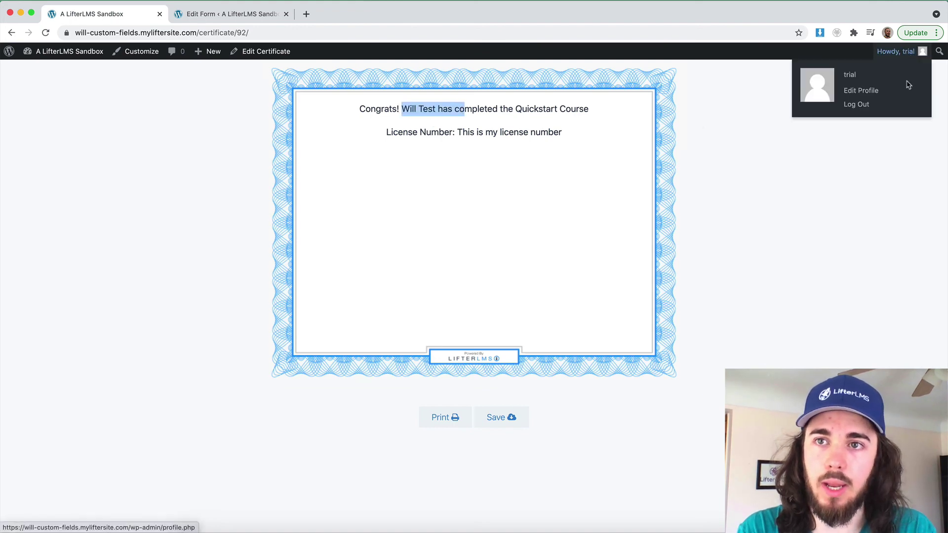
pyautogui.click(469, 108)
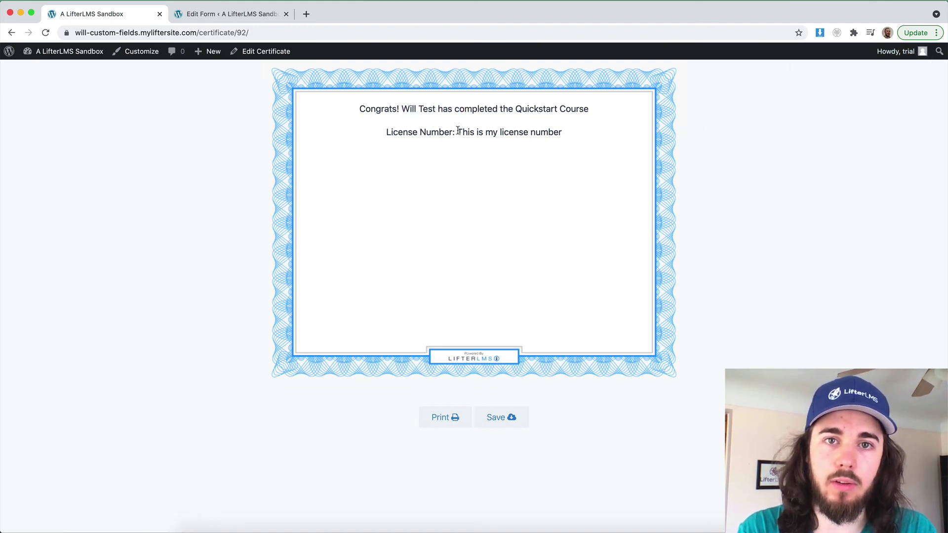
pyautogui.moveTo(458, 131); pyautogui.dragTo(588, 133)
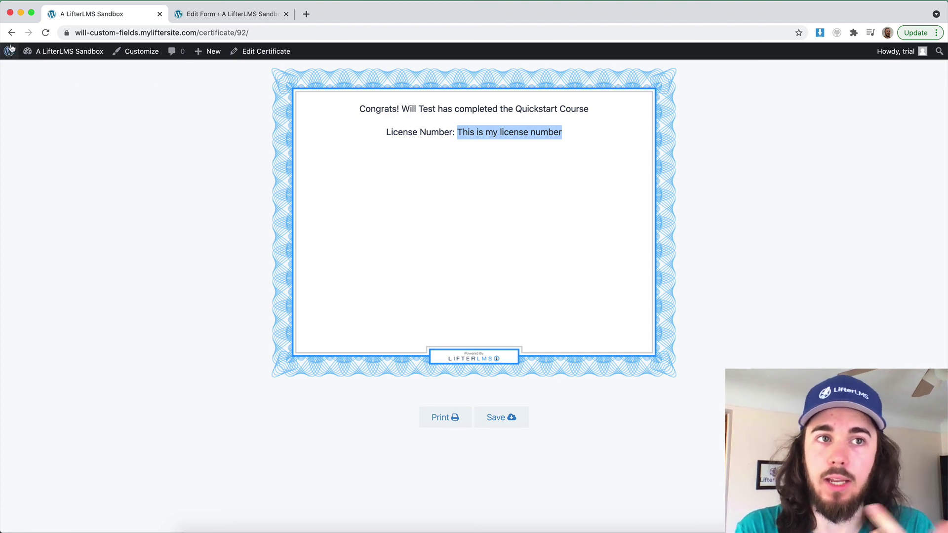
pyautogui.click(47, 52)
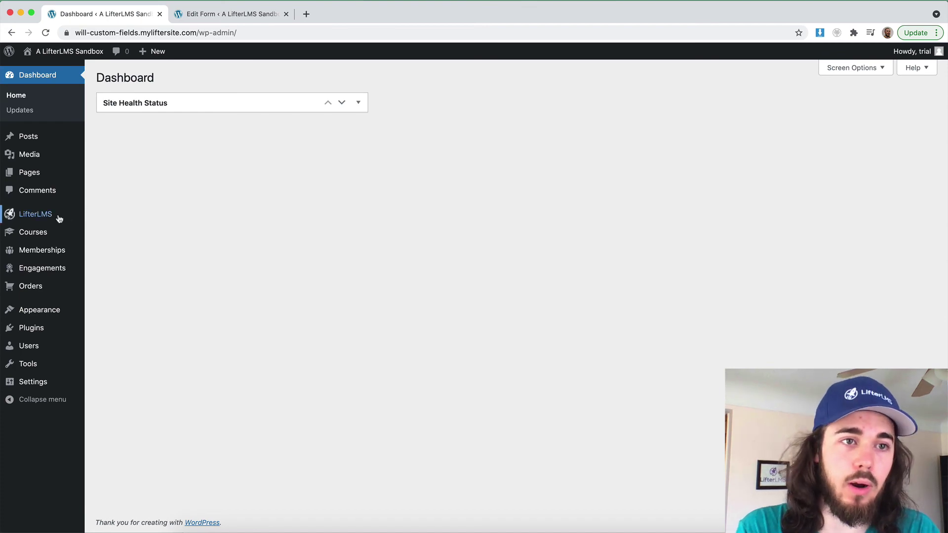
# Edit the Billing Information form and select its License Number field block
pyautogui.moveTo(59, 216)
pyautogui.click(109, 246)
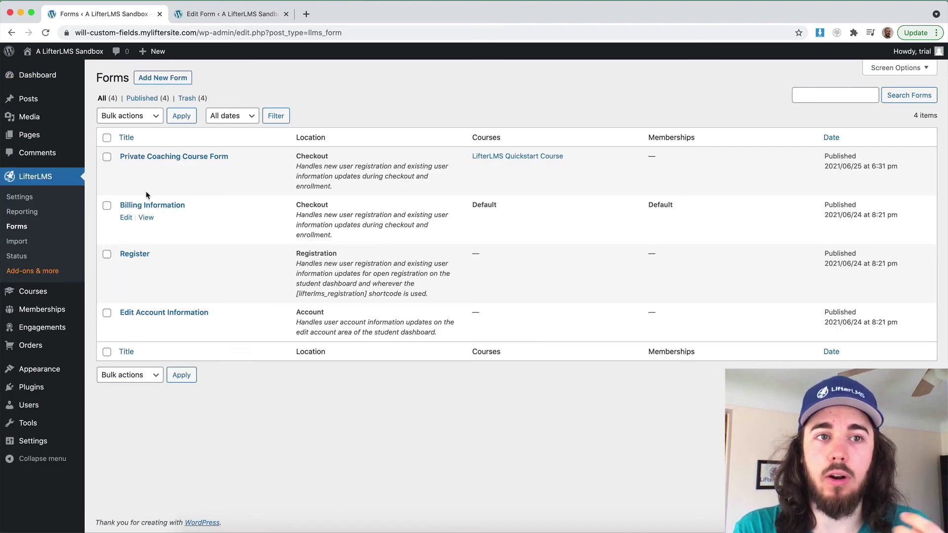
pyautogui.click(131, 218)
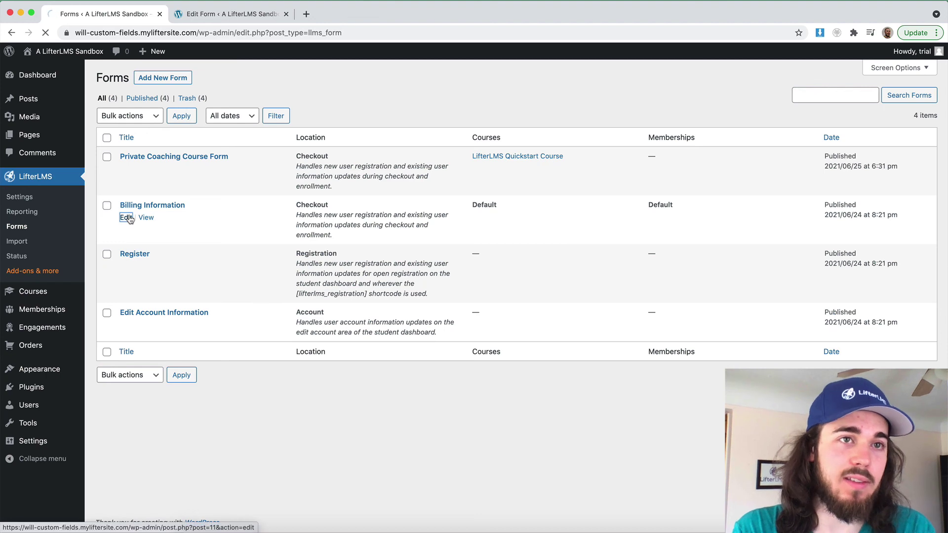
pyautogui.scroll(-10, 183, 250)
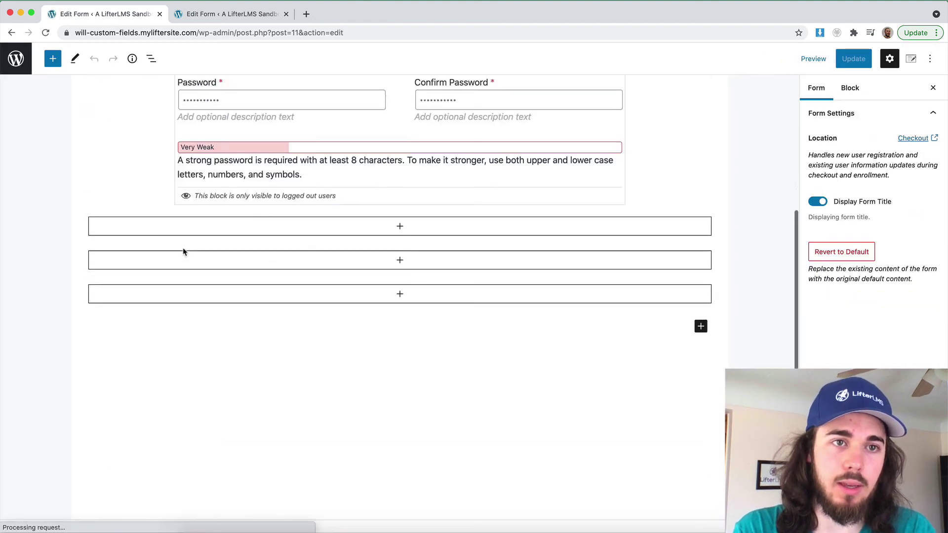
pyautogui.click(176, 285)
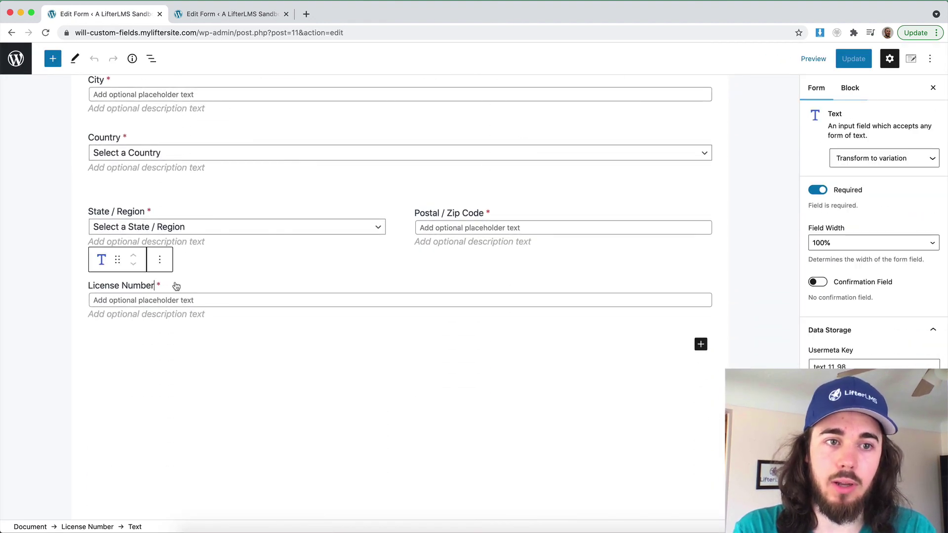
pyautogui.click(56, 63)
# Insert a Radio field (Option 1, Option 2) under License Number, then browse other field blocks
pyautogui.scroll(-3, 94, 296)
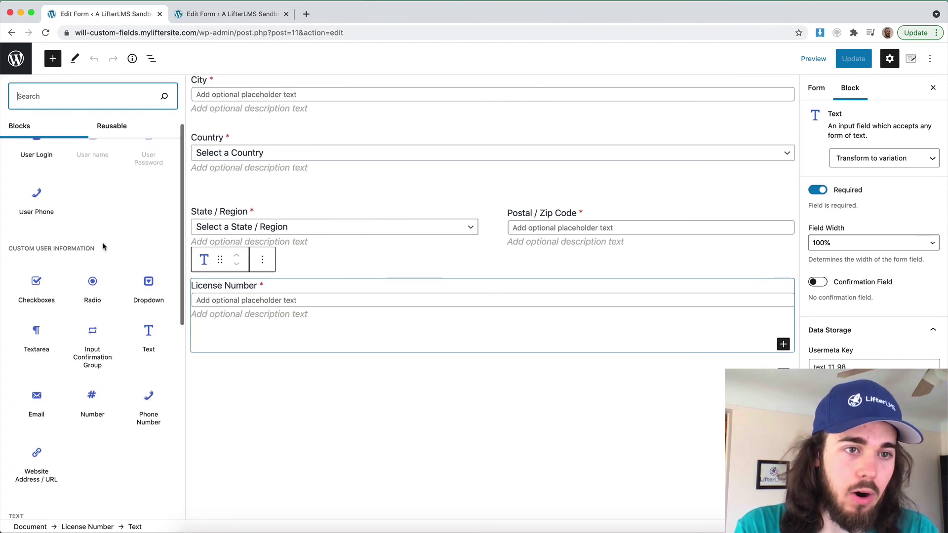
pyautogui.click(94, 280)
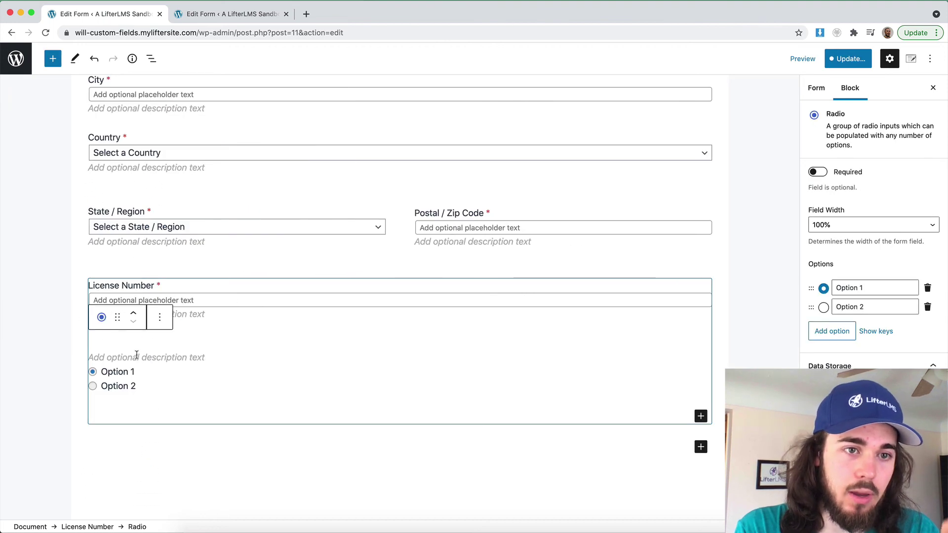
pyautogui.click(53, 59)
pyautogui.scroll(-3, 94, 296)
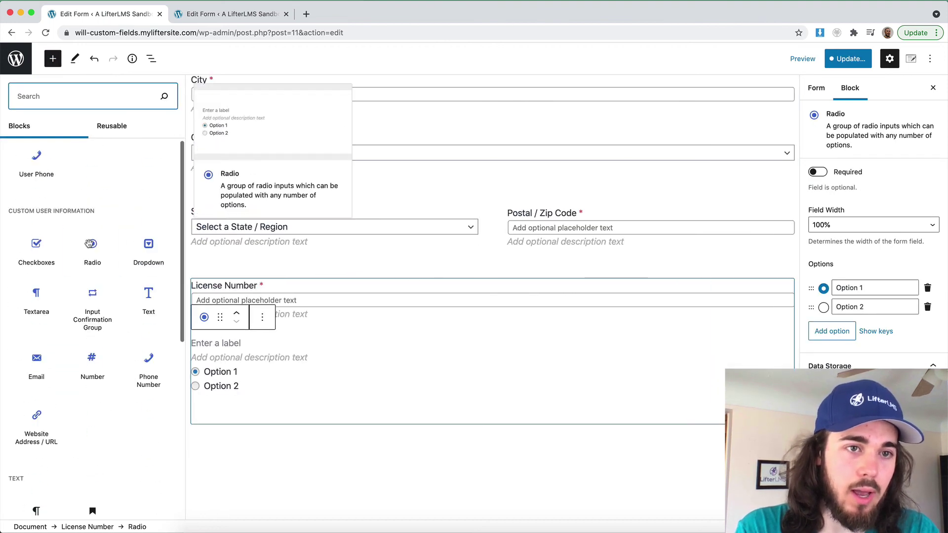
pyautogui.moveTo(131, 311)
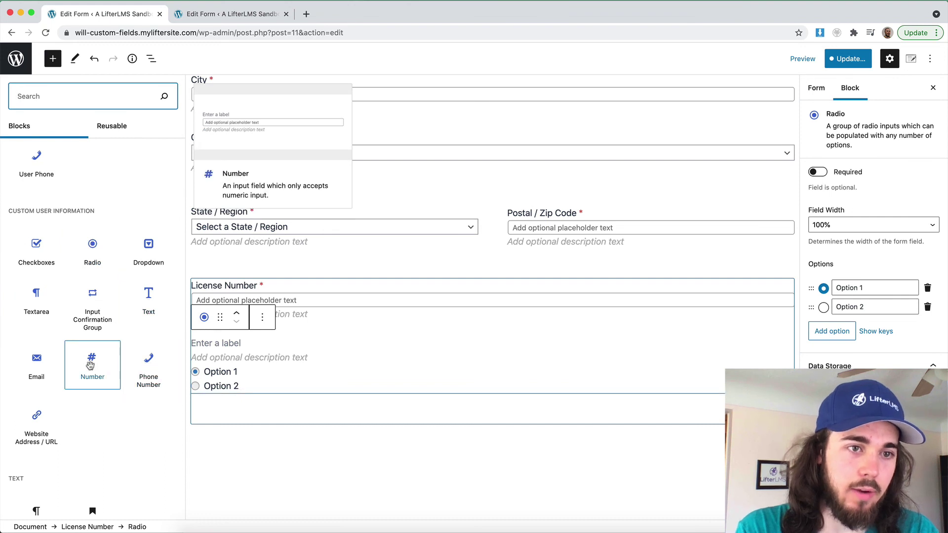
pyautogui.moveTo(47, 363)
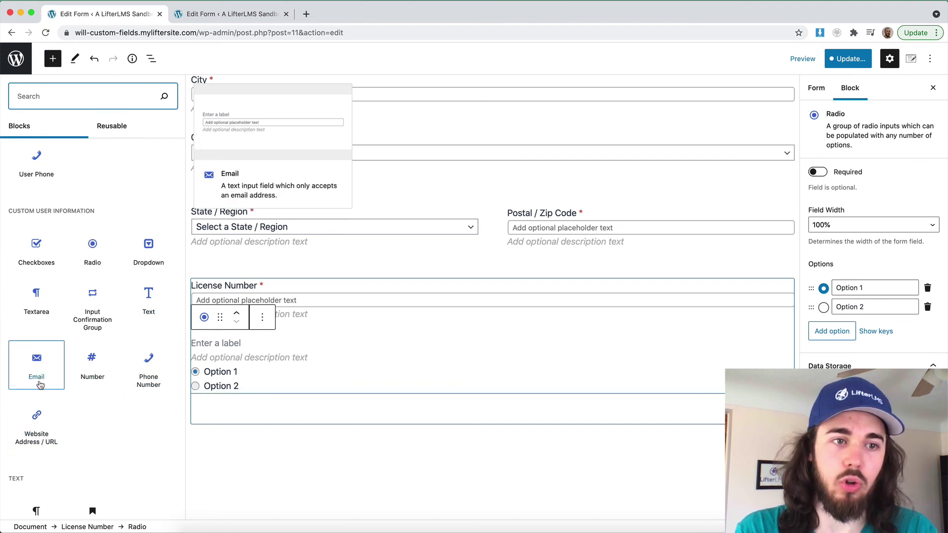